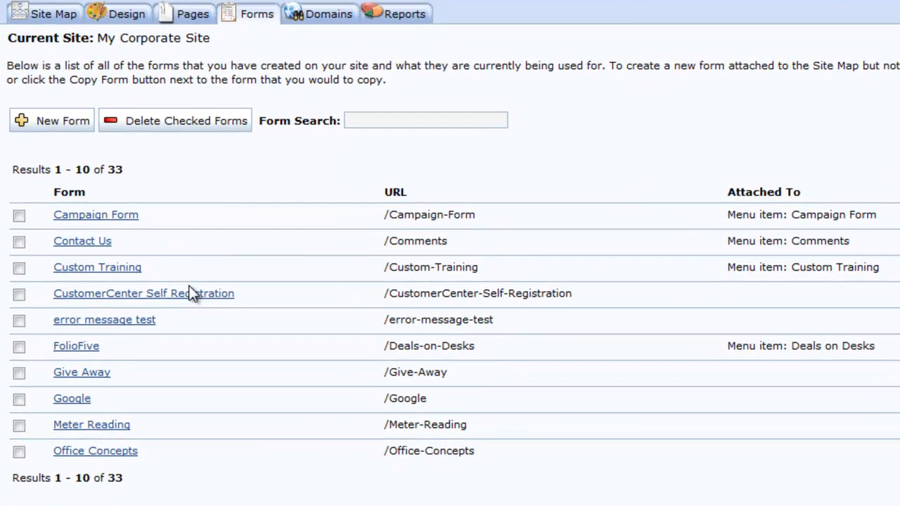
# Create a new form page named BYOD and continue to its form layout
pyautogui.click(51, 121)
pyautogui.doubleClick(87, 49)
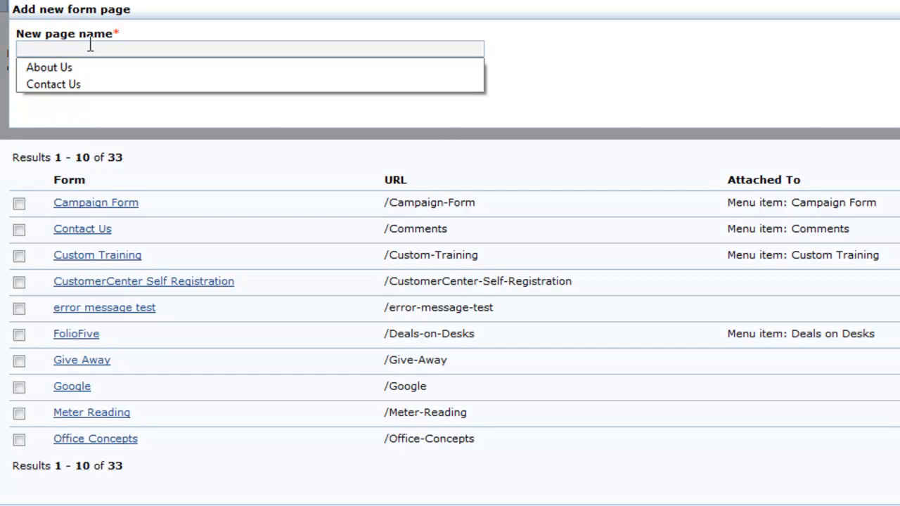
pyautogui.write('BYOD')
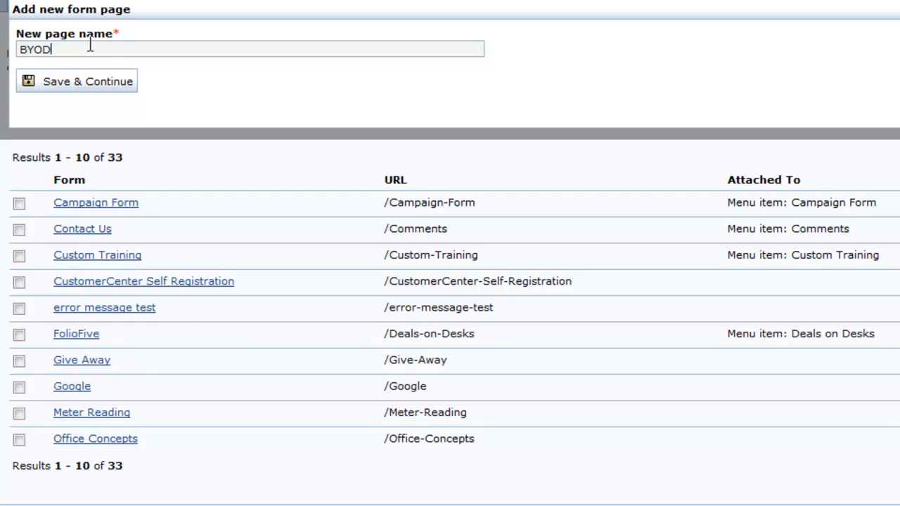
pyautogui.click(99, 99)
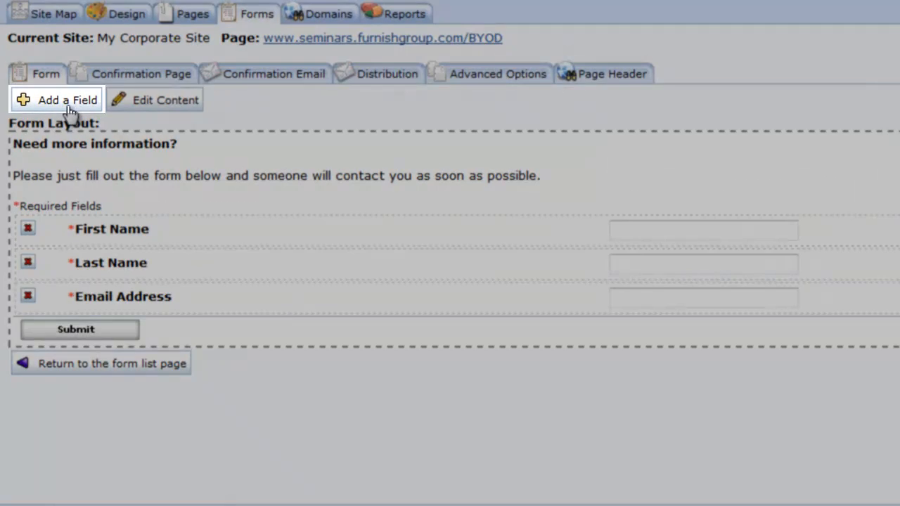
# Start adding contact fields to the BYOD form, putting Company on the form as a required field
pyautogui.click(69, 106)
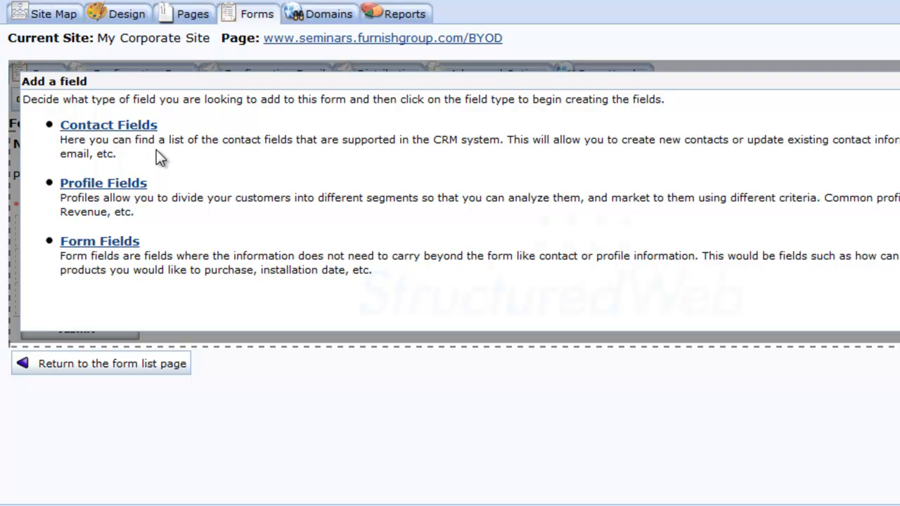
pyautogui.click(142, 131)
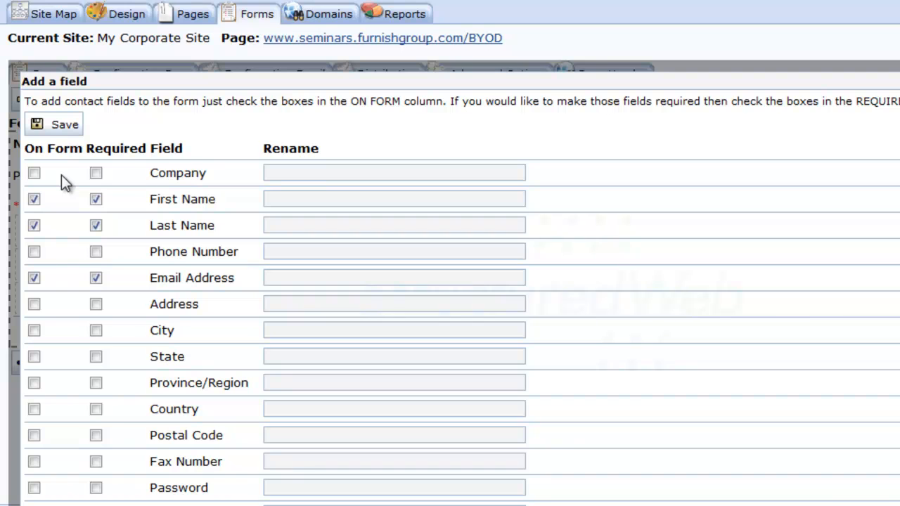
pyautogui.scroll(-3, 209, 149)
pyautogui.scroll(3, 210, 143)
pyautogui.click(95, 175)
pyautogui.scroll(-3, 95, 175)
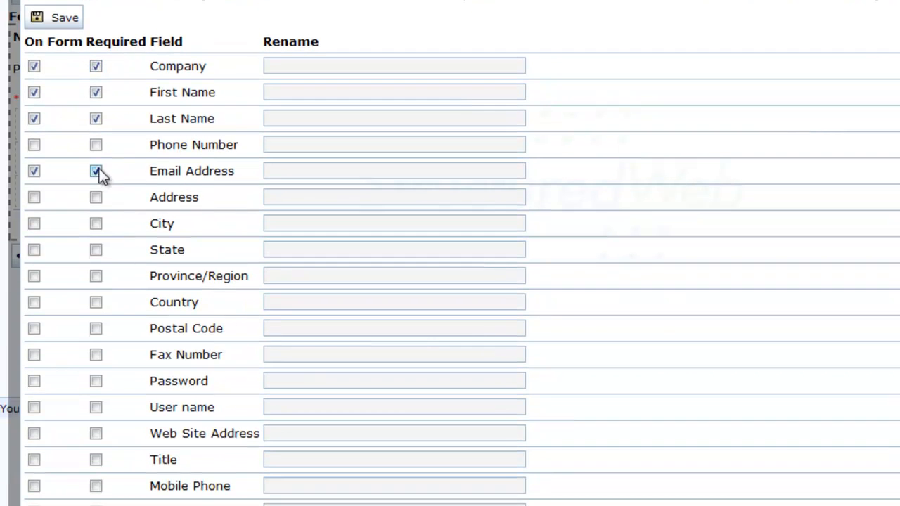
# Include Phone Number, Address, City, State and Postal Code as optional contact fields and save the selection
pyautogui.click(33, 145)
pyautogui.click(34, 251)
pyautogui.scroll(-3, 33, 252)
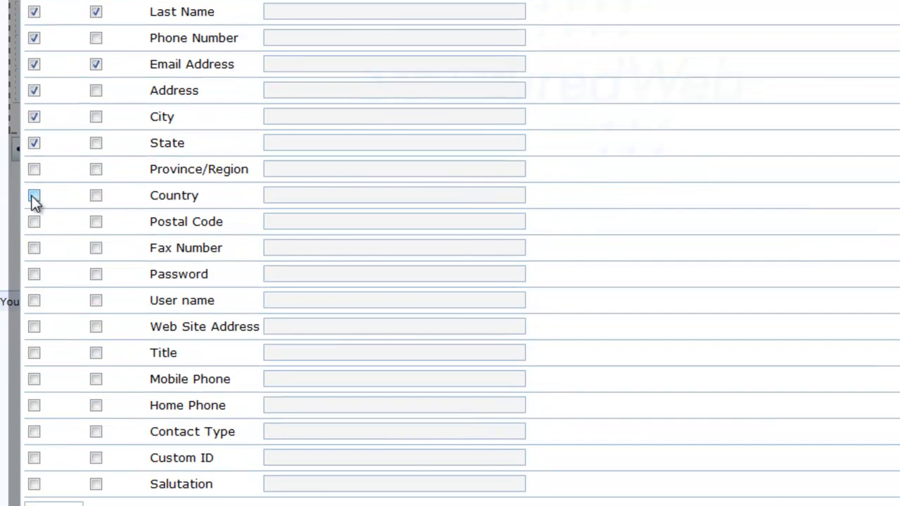
pyautogui.click(33, 224)
pyautogui.scroll(-2, 49, 219)
pyautogui.click(54, 458)
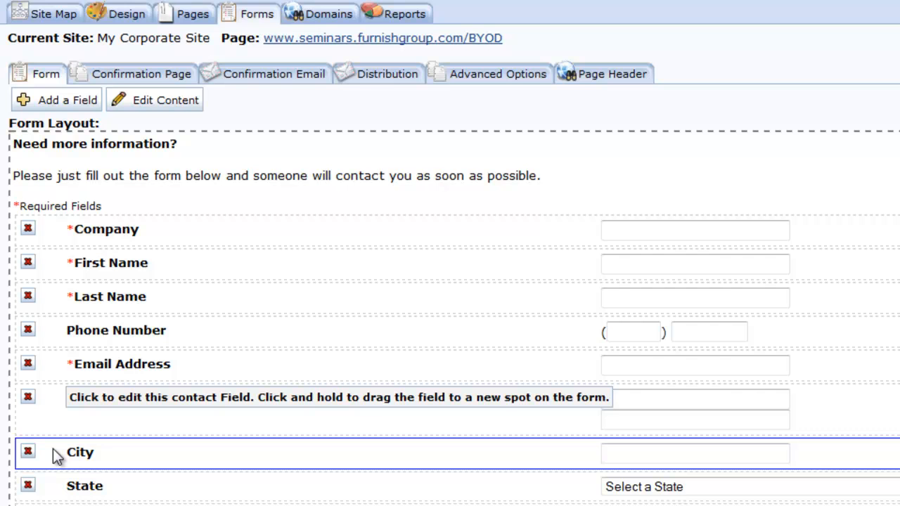
# Move the Email Address field to the start of the form, above Company
pyautogui.scroll(-3, 151, 393)
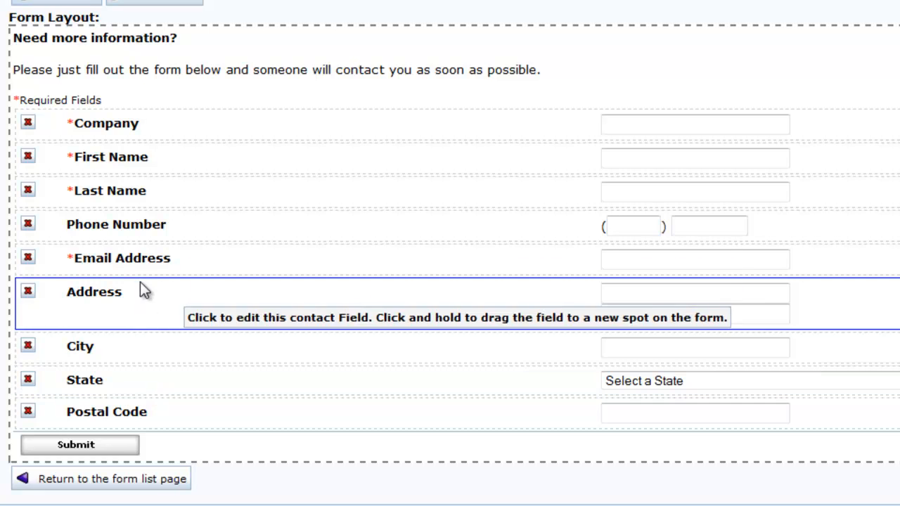
pyautogui.moveTo(141, 252); pyautogui.dragTo(144, 125)
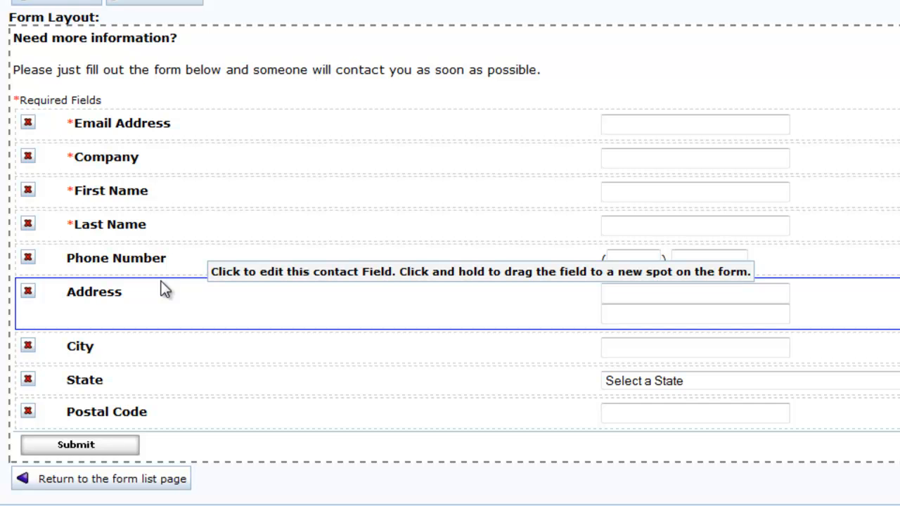
# Add a non-required text area form field named "Additional Comments" to the form and save it
pyautogui.click(81, 3)
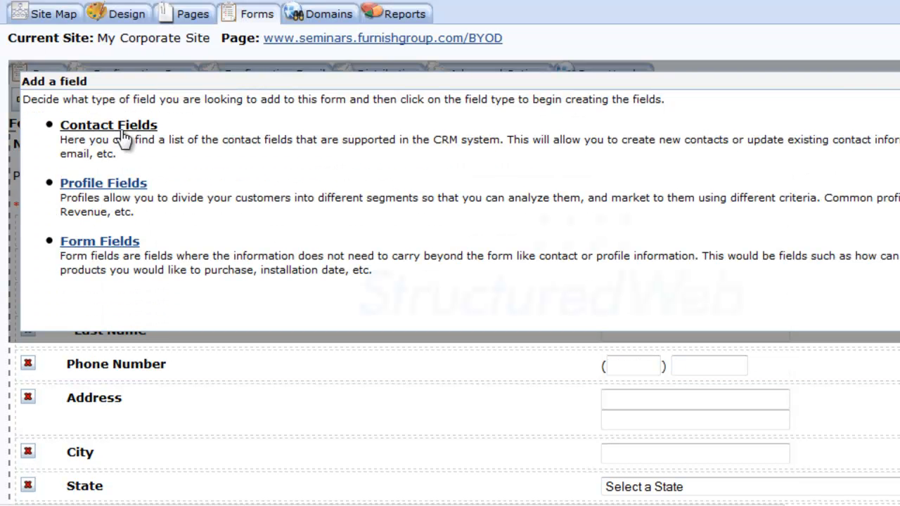
pyautogui.click(132, 242)
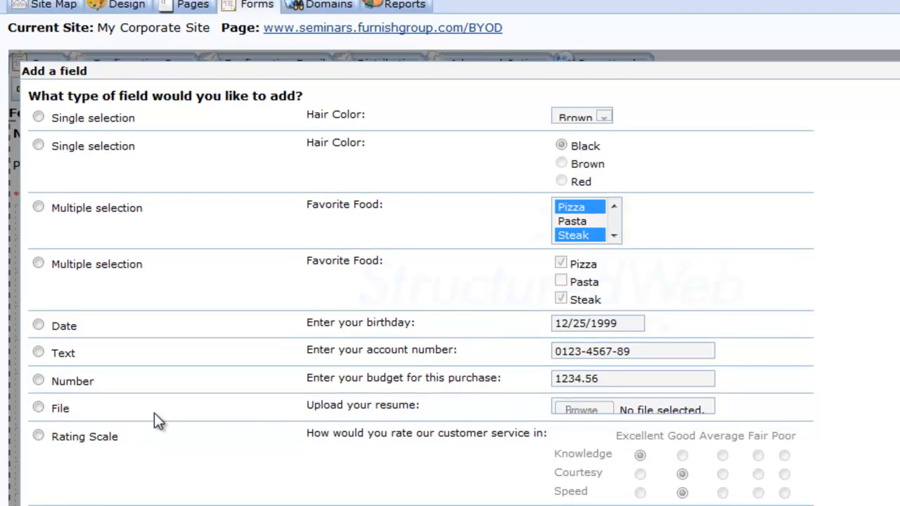
pyautogui.scroll(-3, 154, 413)
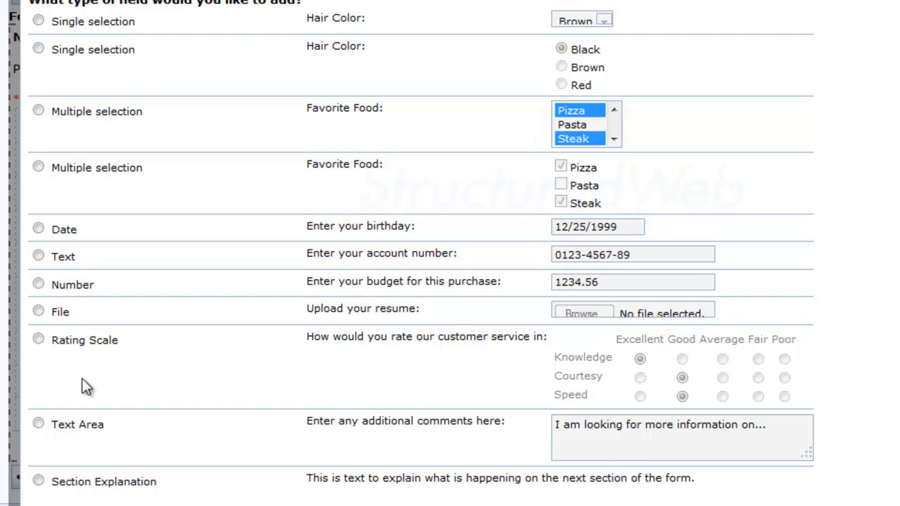
pyautogui.click(38, 424)
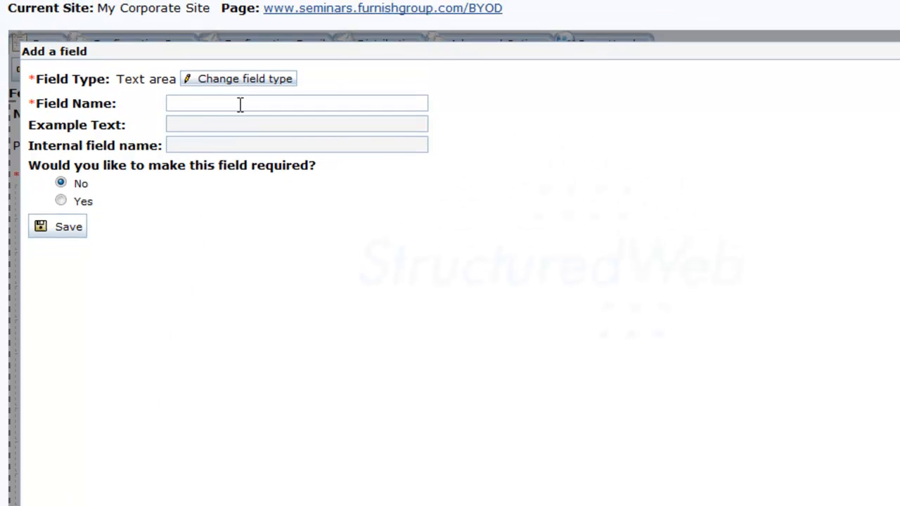
pyautogui.click(240, 103)
pyautogui.write('Additional Comments')
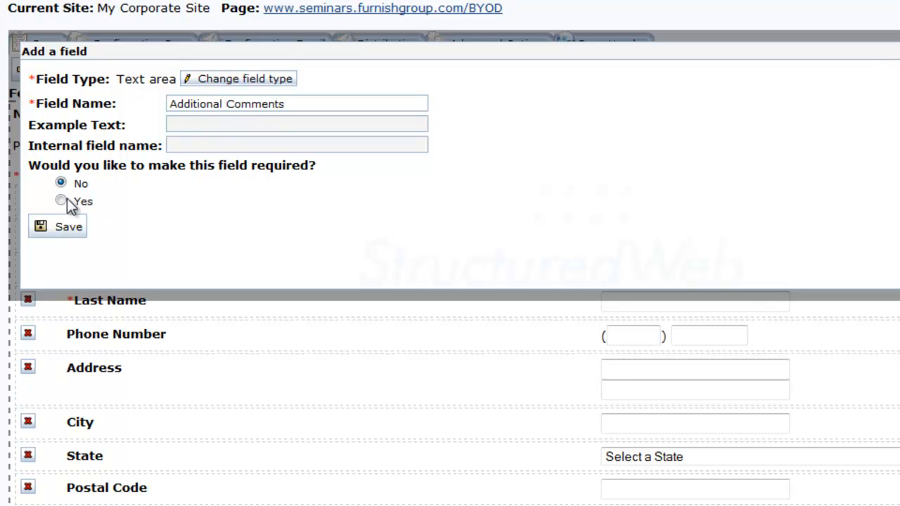
pyautogui.click(69, 230)
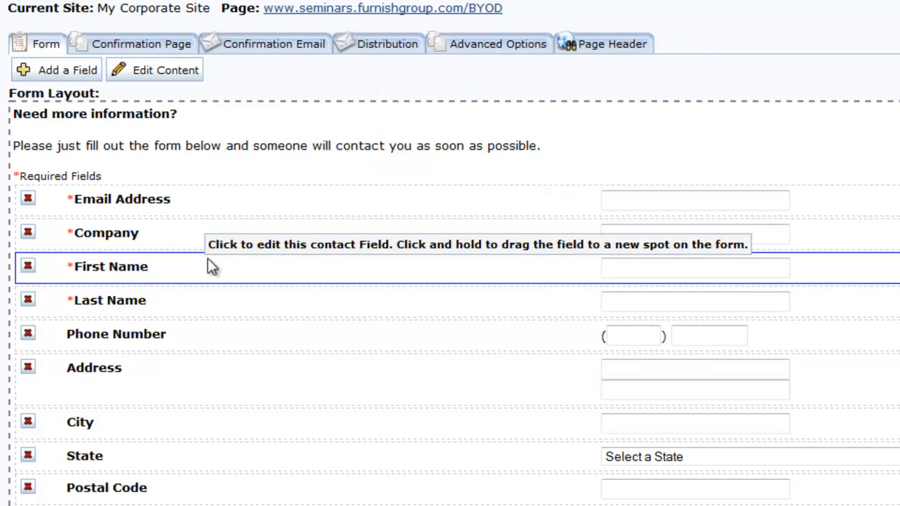
pyautogui.scroll(-5, 236, 258)
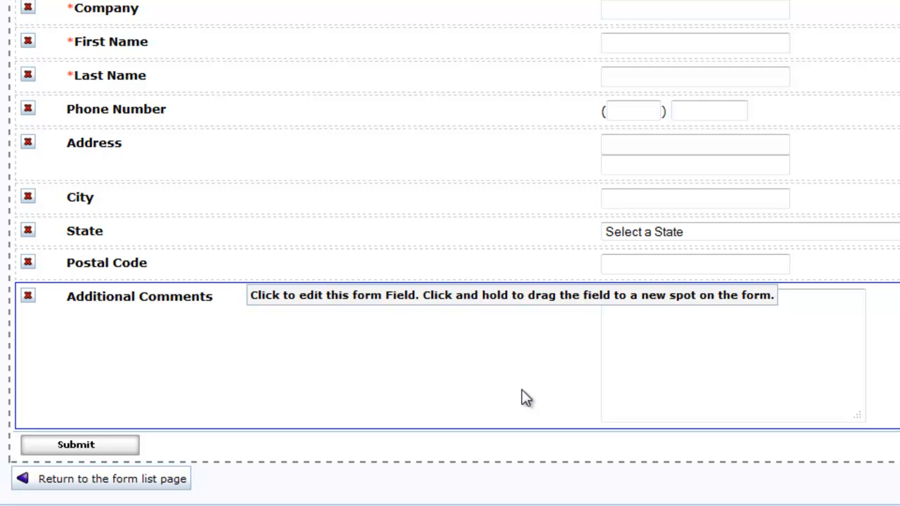
# Open the form's page content for editing and locate the [FormFields] merge field
pyautogui.scroll(5, 522, 391)
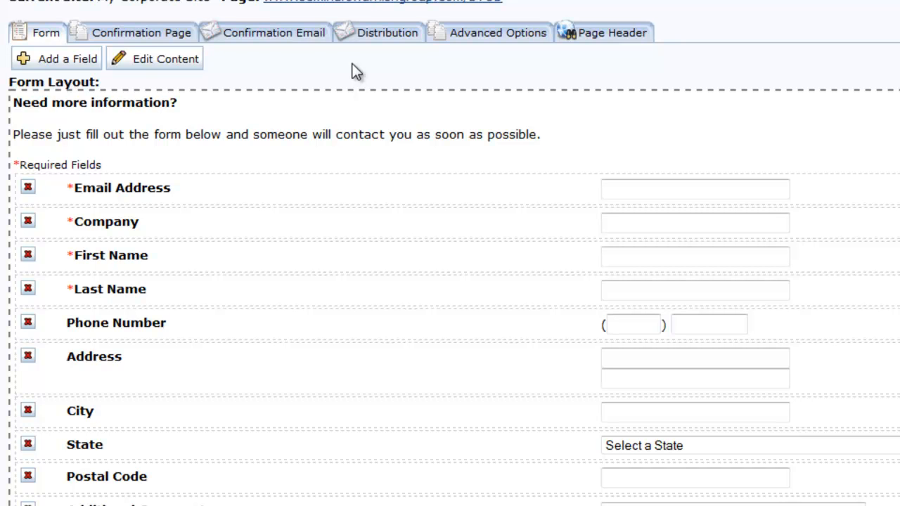
pyautogui.click(180, 69)
pyautogui.scroll(-3, 369, 318)
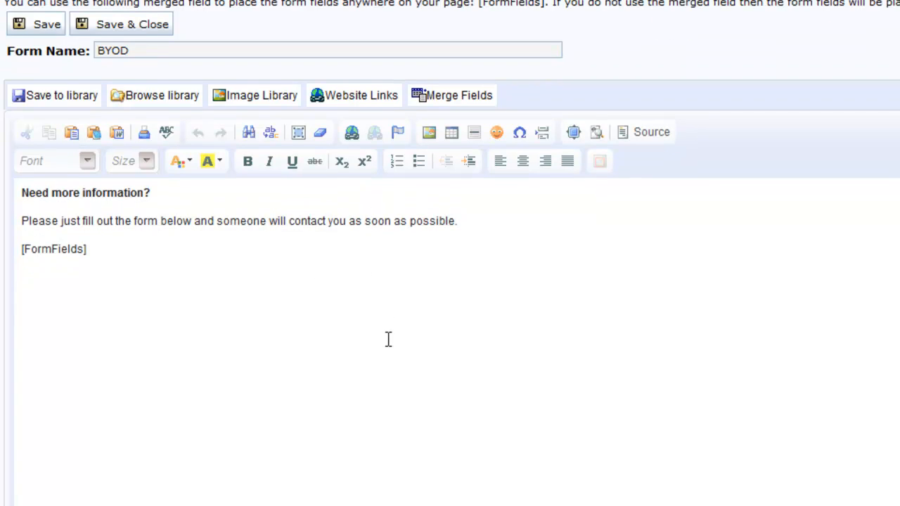
pyautogui.scroll(3, 388, 340)
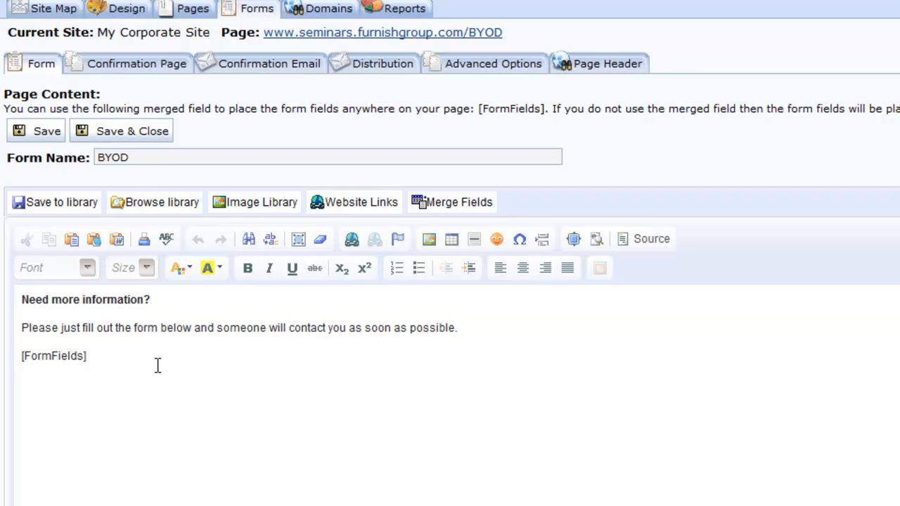
pyautogui.moveTo(86, 356); pyautogui.dragTo(21, 356)
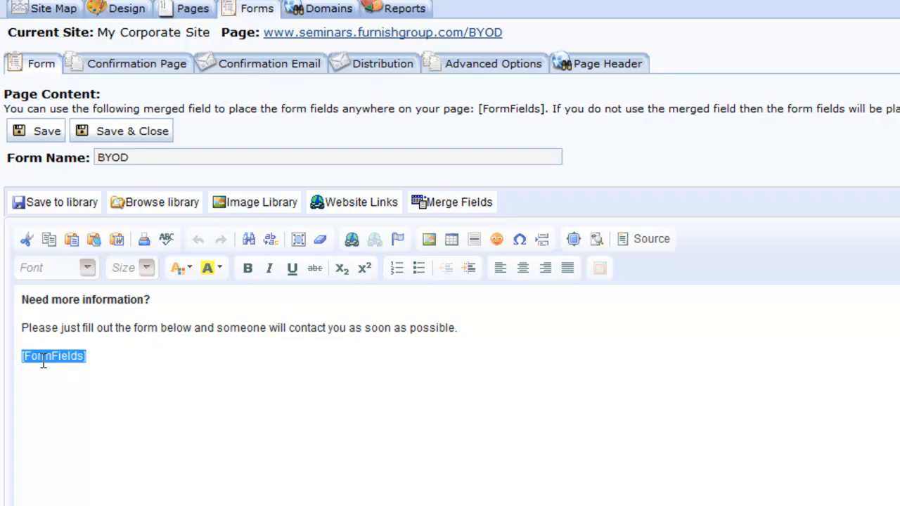
pyautogui.click(138, 367)
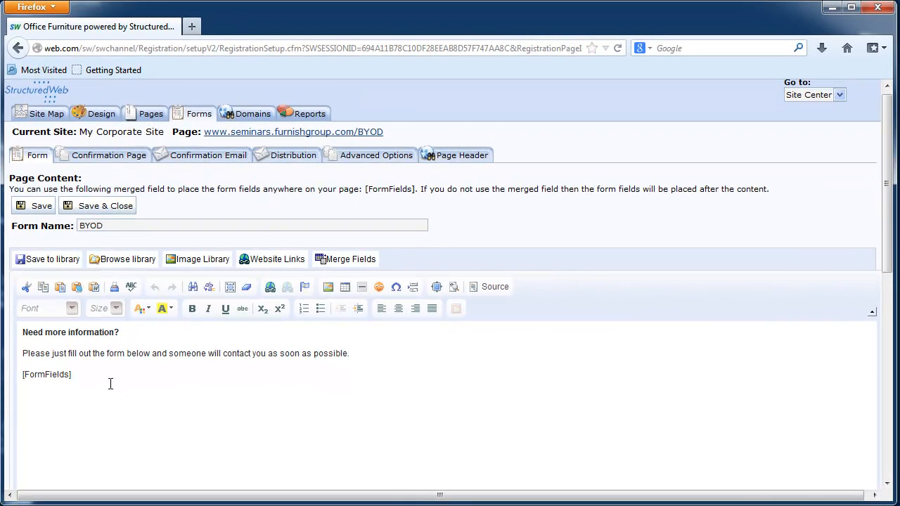
# Switch to Notepad, copy the entire landing page HTML and return to the form's content editor
pyautogui.hotkey('alt', 'Tab')
pyautogui.click(517, 351)
pyautogui.hotkey('ctrl', 'a')
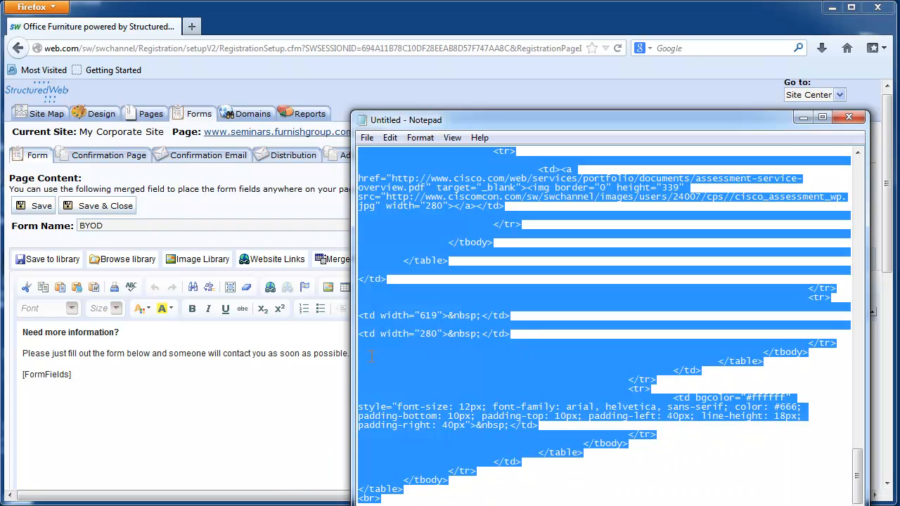
pyautogui.click(235, 384)
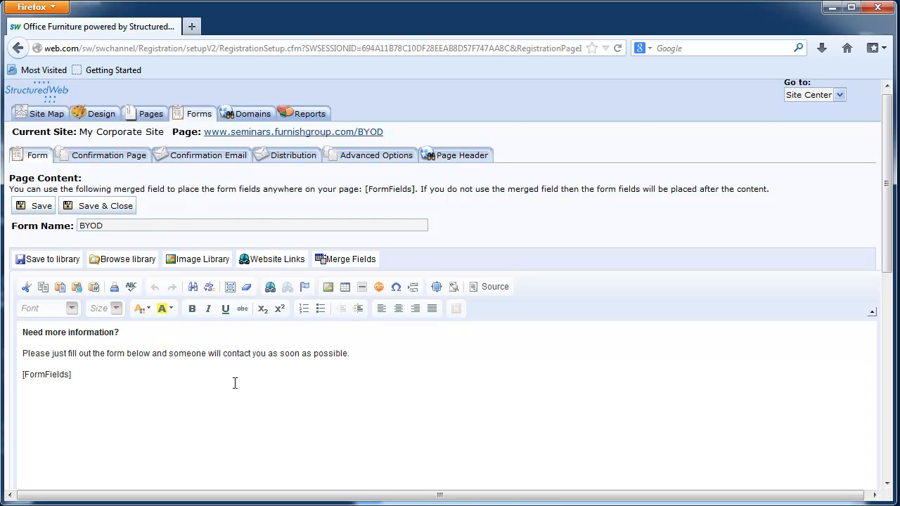
# Replace the form content's entire HTML source with the copied landing page code and return to the visual view
pyautogui.click(479, 288)
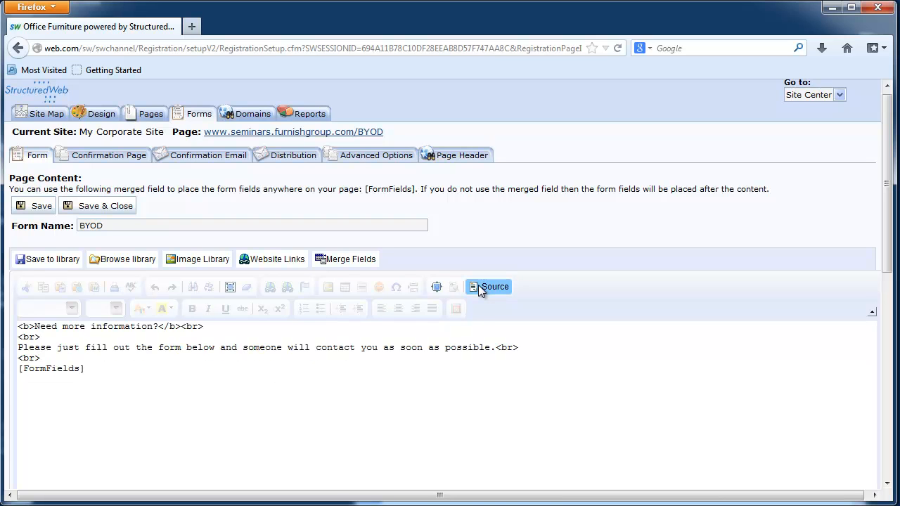
pyautogui.moveTo(366, 387); pyautogui.dragTo(15, 324)
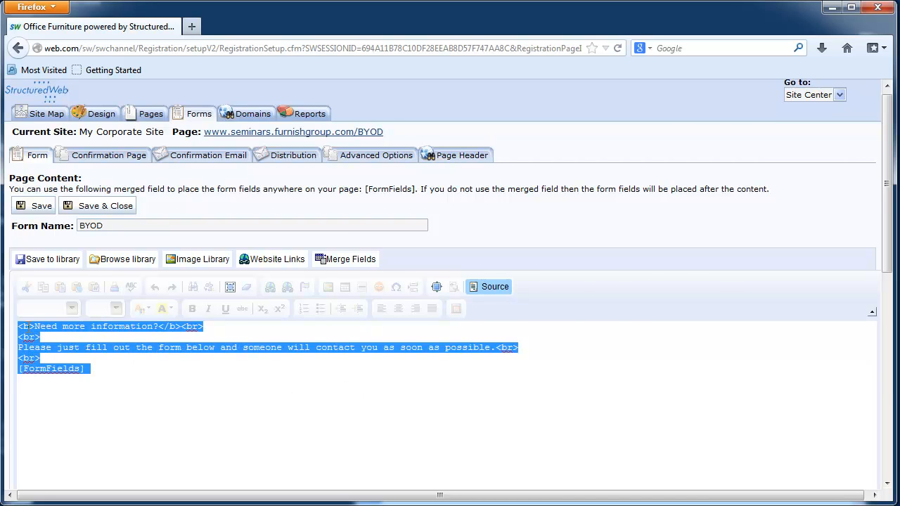
pyautogui.hotkey('ctrl', 'v')
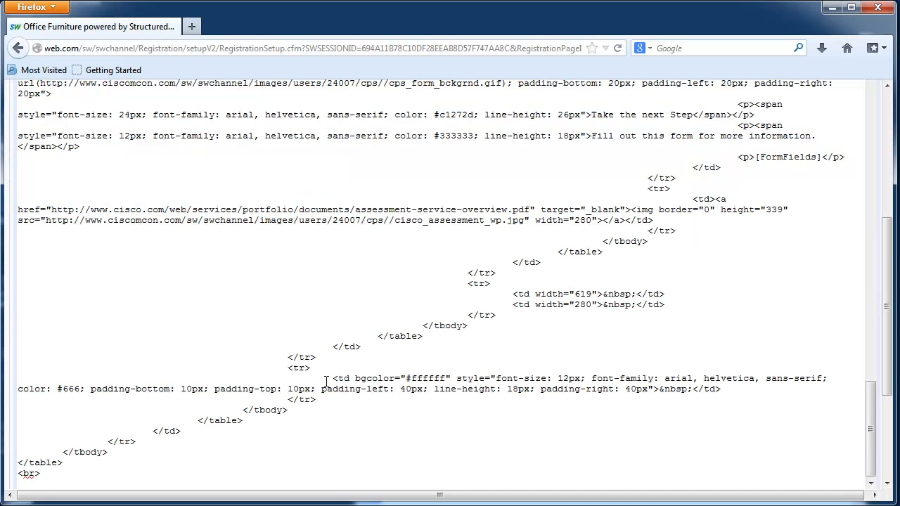
pyautogui.scroll(10, 326, 382)
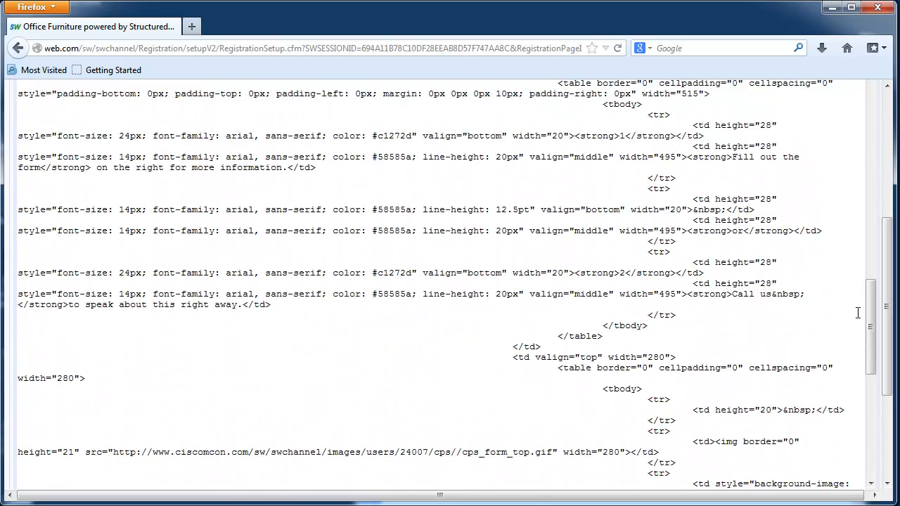
pyautogui.moveTo(871, 311); pyautogui.dragTo(884, 120)
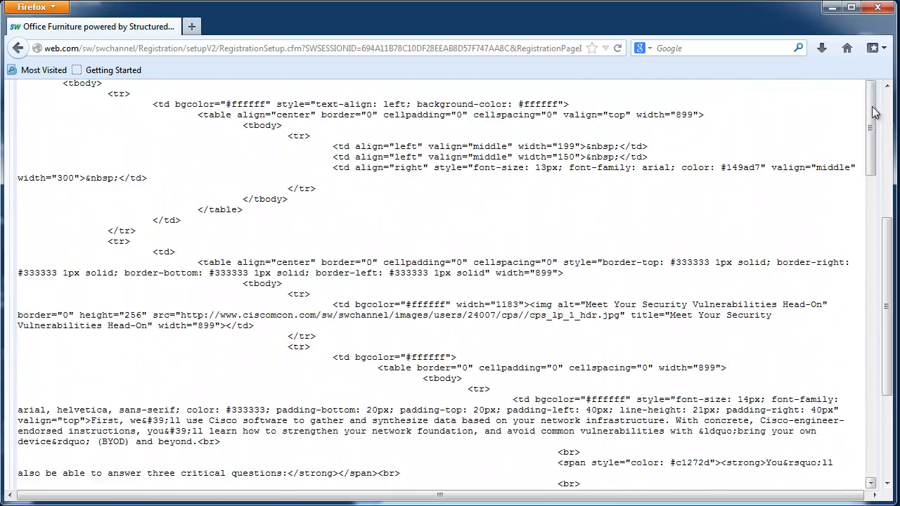
pyautogui.scroll(5, 844, 136)
pyautogui.click(495, 290)
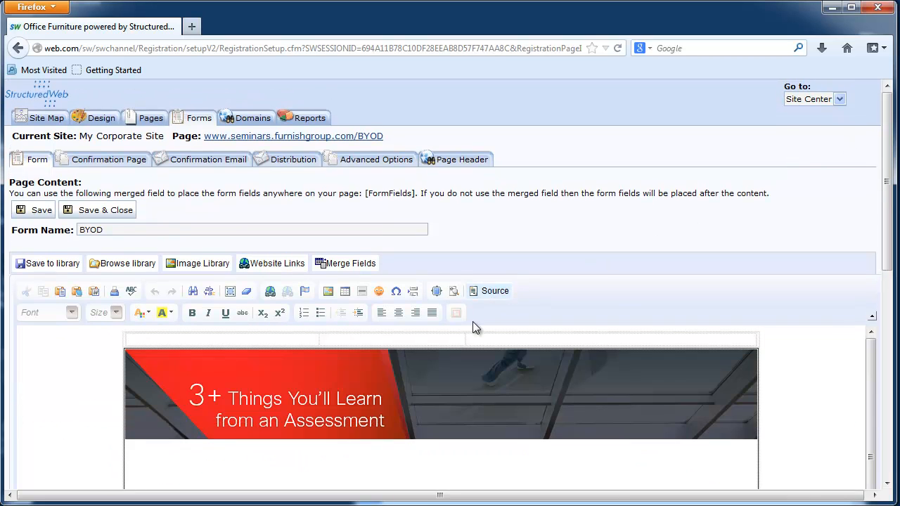
# Review the pasted landing page layout around the [FormFields] merge field and save the form content
pyautogui.scroll(-4, 453, 330)
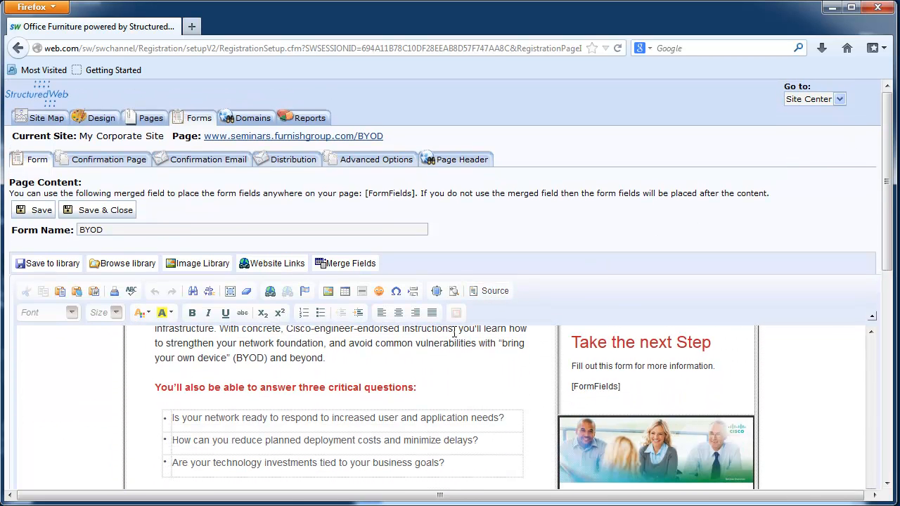
pyautogui.scroll(-1, 454, 334)
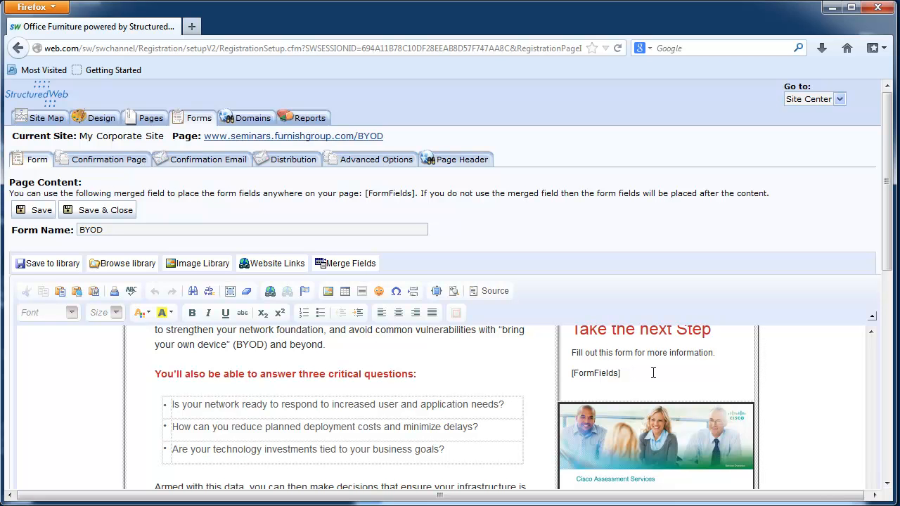
pyautogui.scroll(5, 654, 373)
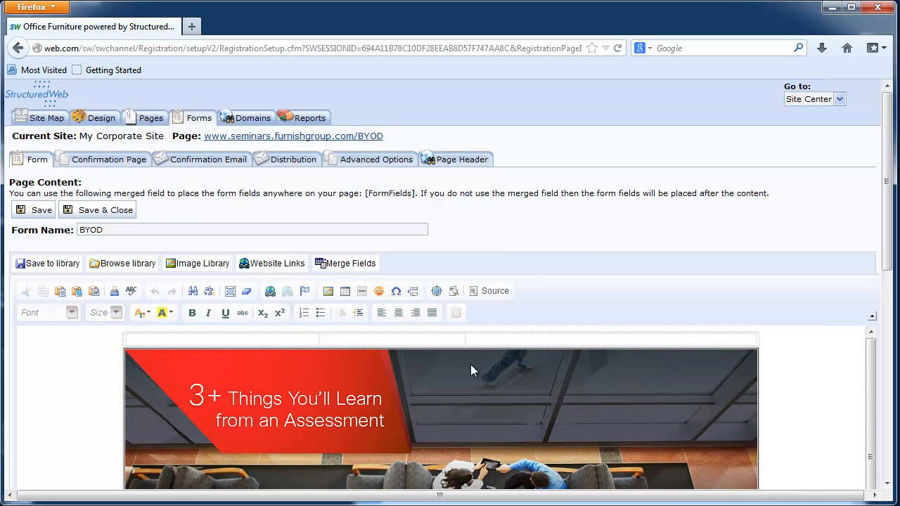
pyautogui.click(55, 214)
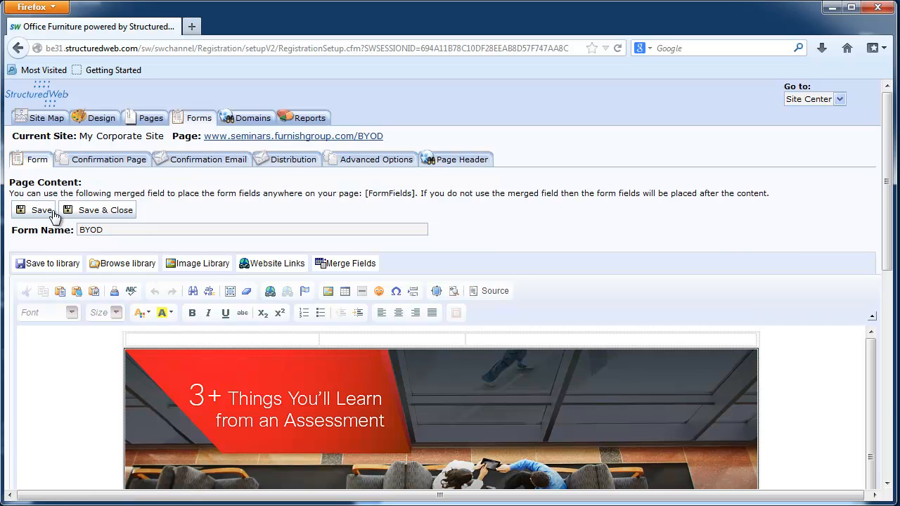
pyautogui.click(207, 224)
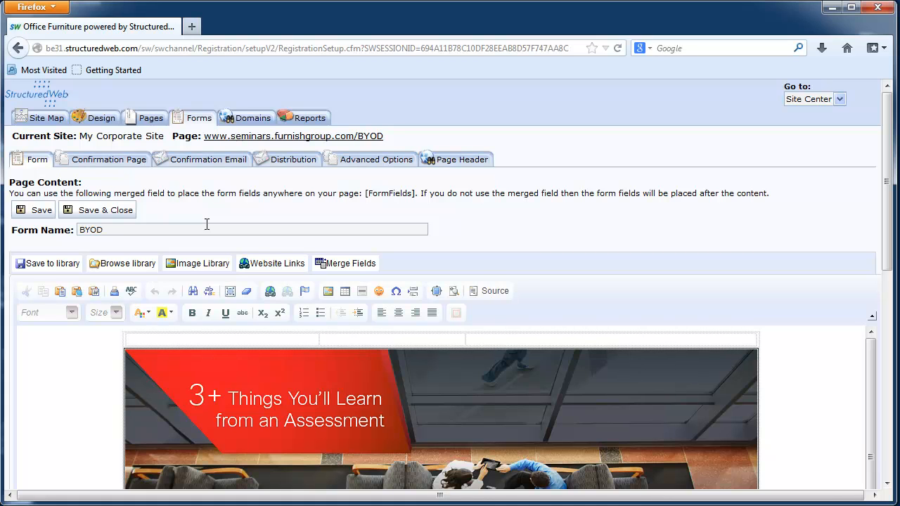
# Open the live BYOD page and check how the form fields fit inside the "Take the next Step" box
pyautogui.click(250, 143)
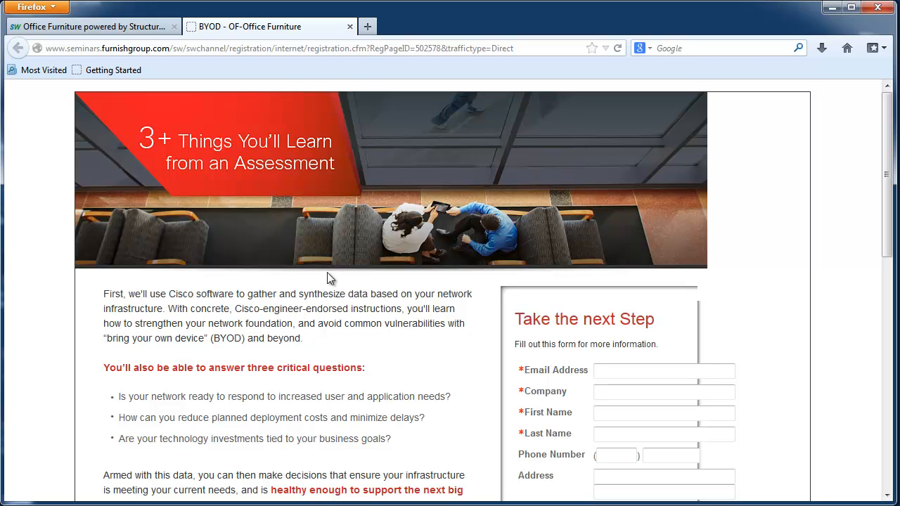
pyautogui.scroll(-6, 327, 278)
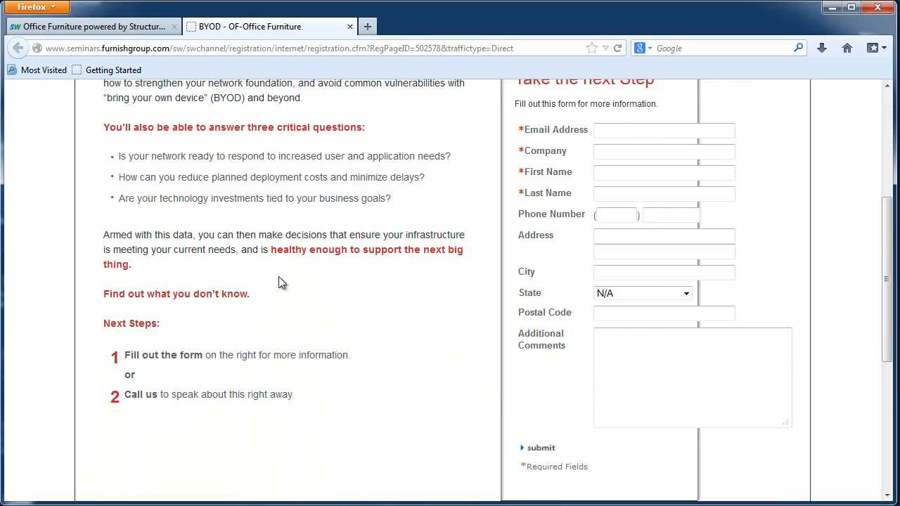
pyautogui.scroll(5, 278, 277)
pyautogui.scroll(-2, 586, 382)
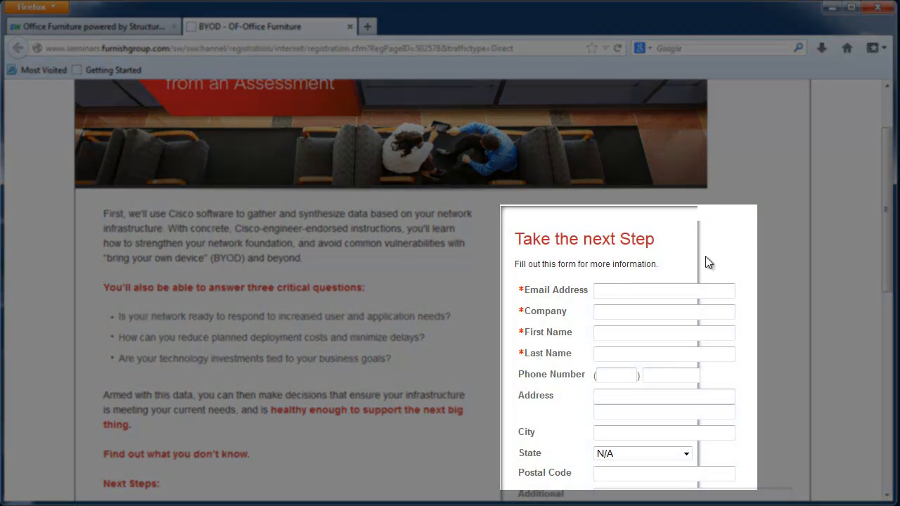
pyautogui.click(598, 290)
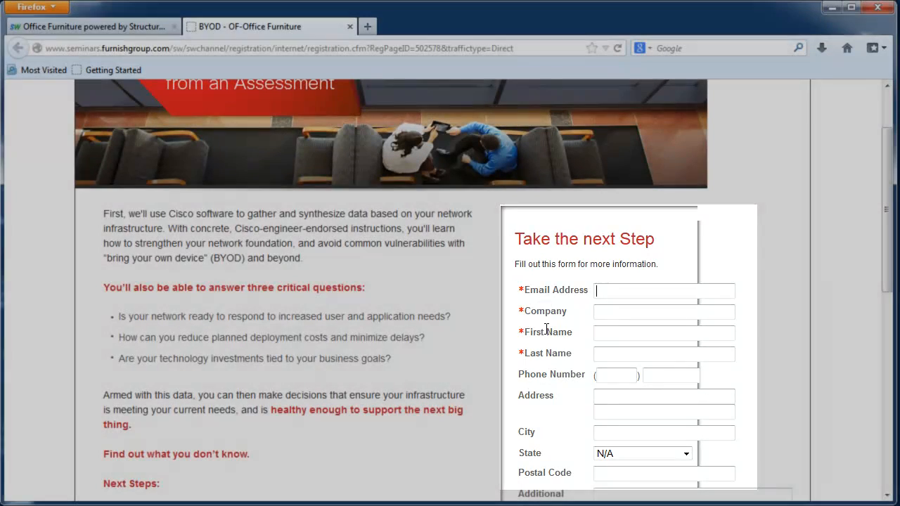
pyautogui.scroll(1, 640, 295)
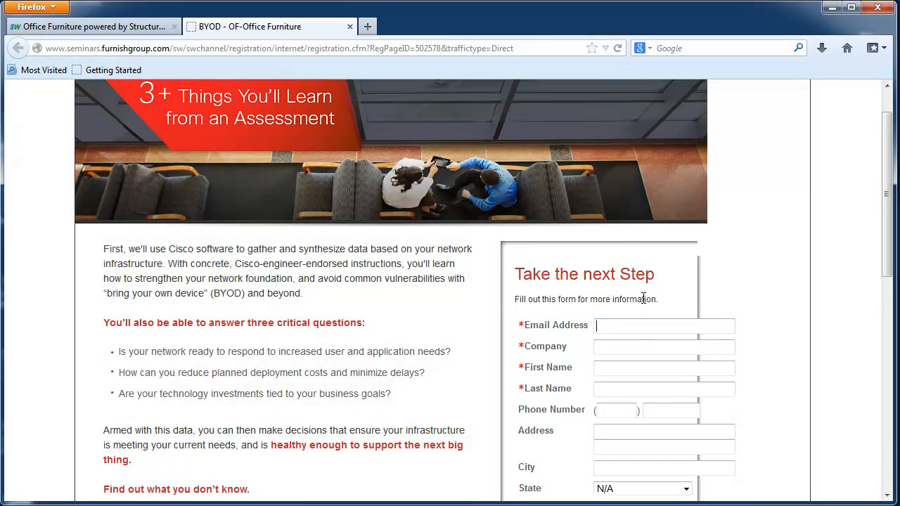
pyautogui.scroll(1, 643, 299)
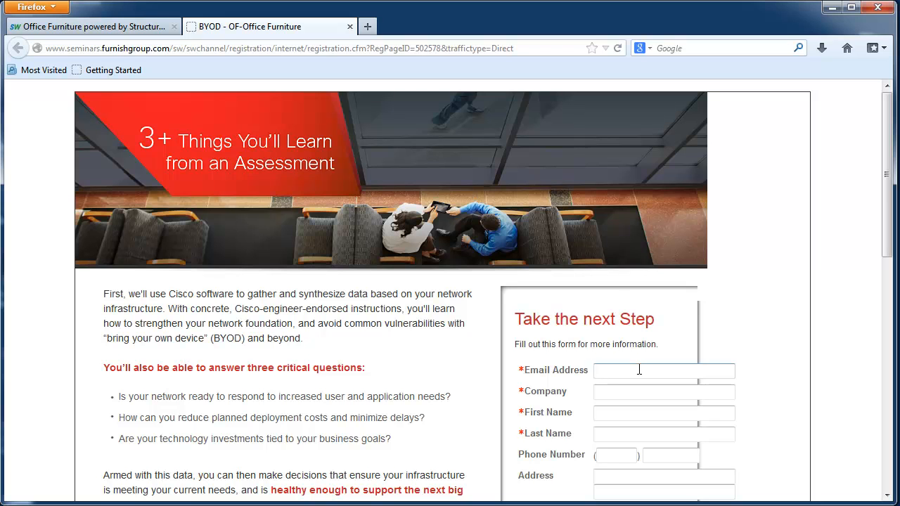
# Return to the form setup, set the advanced layout option to place form field labels above the fields, and save
pyautogui.click(127, 29)
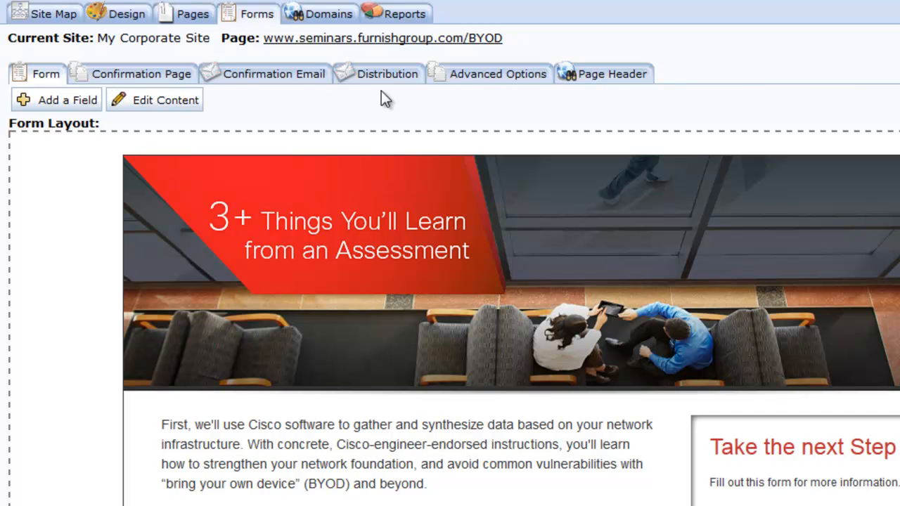
pyautogui.click(493, 89)
pyautogui.scroll(-4, 481, 156)
pyautogui.scroll(-3, 475, 158)
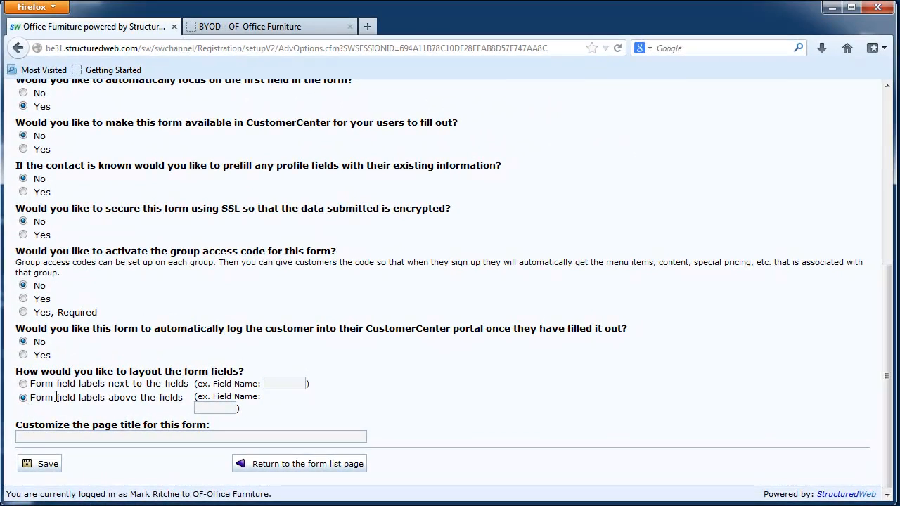
pyautogui.click(48, 463)
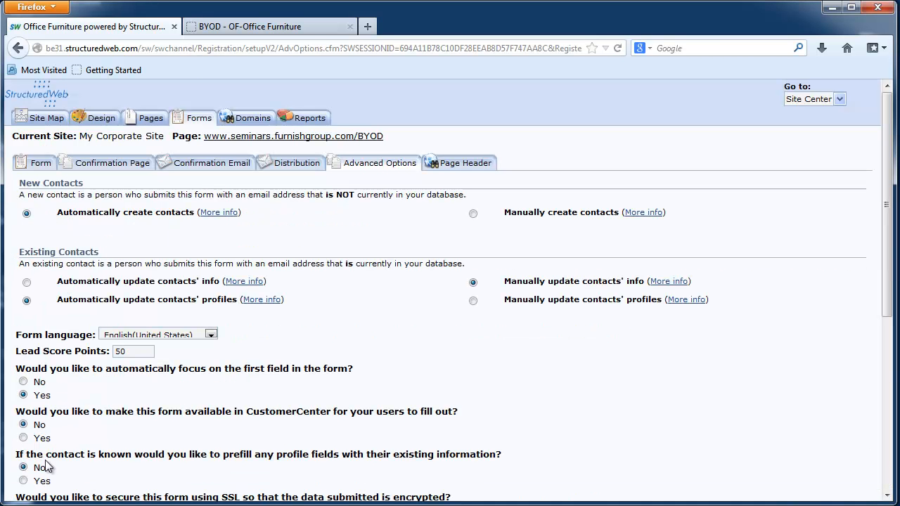
# Switch to the live BYOD page and check the form field layout in the "Take the next Step" box
pyautogui.click(267, 27)
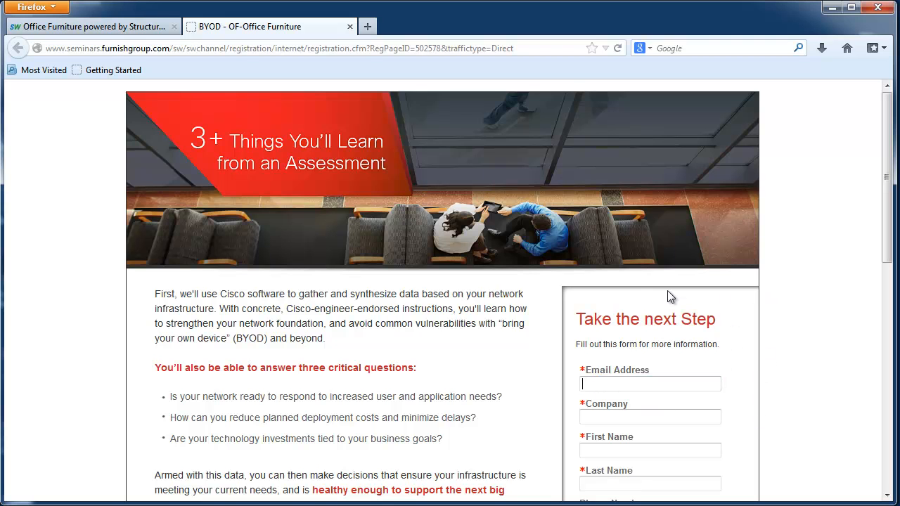
pyautogui.scroll(-2, 605, 366)
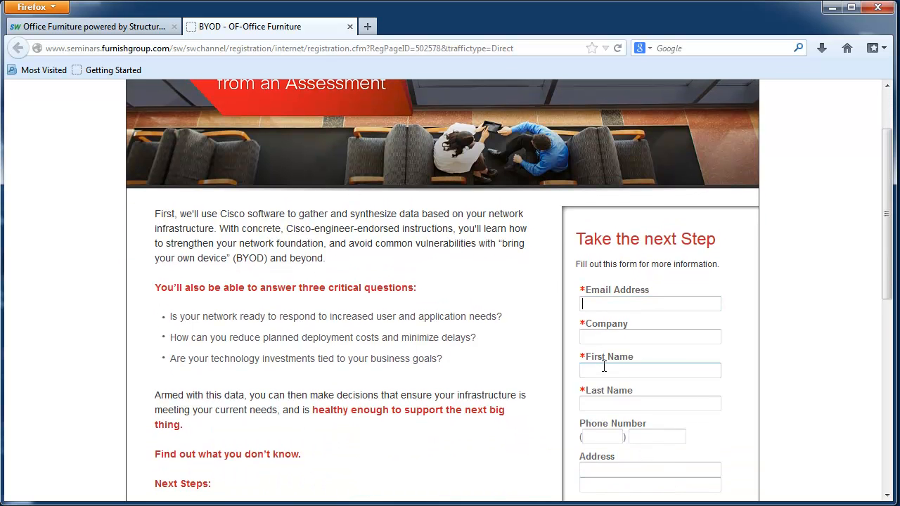
pyautogui.scroll(2, 604, 366)
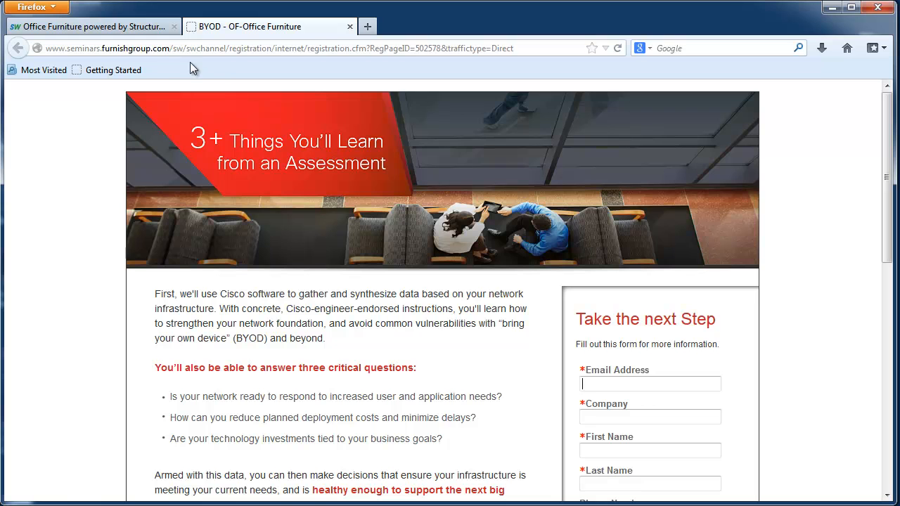
# Replace the confirmation page's entire HTML source with the copied Thank You page code and return to the visual view
pyautogui.click(141, 28)
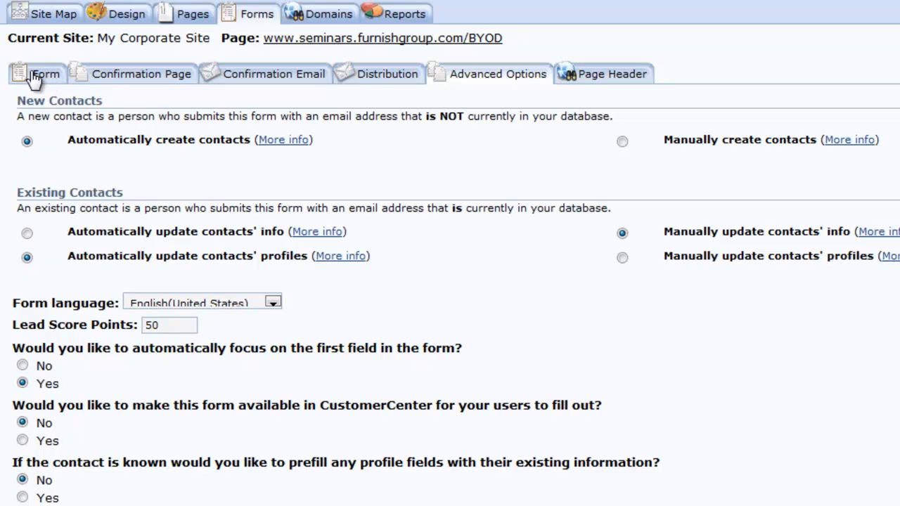
pyautogui.click(118, 78)
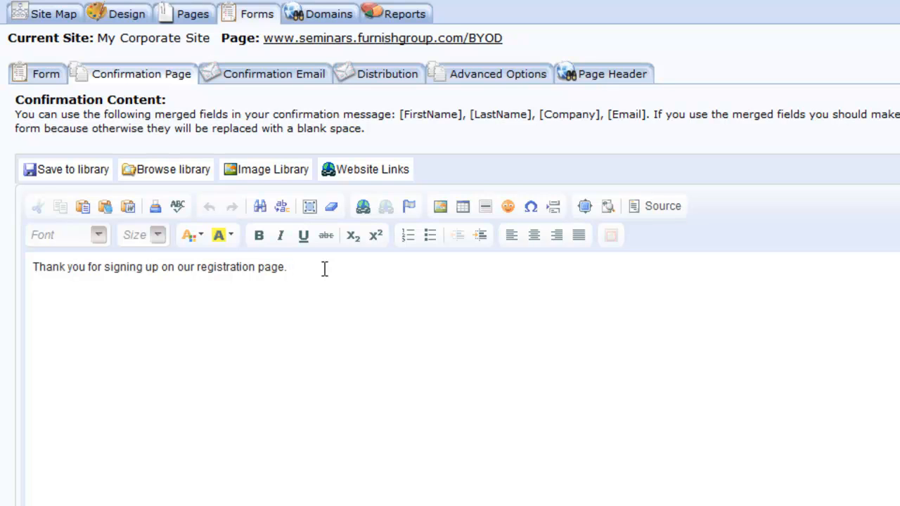
pyautogui.click(649, 207)
pyautogui.moveTo(412, 308); pyautogui.dragTo(17, 294)
pyautogui.hotkey('ctrl', 'v')
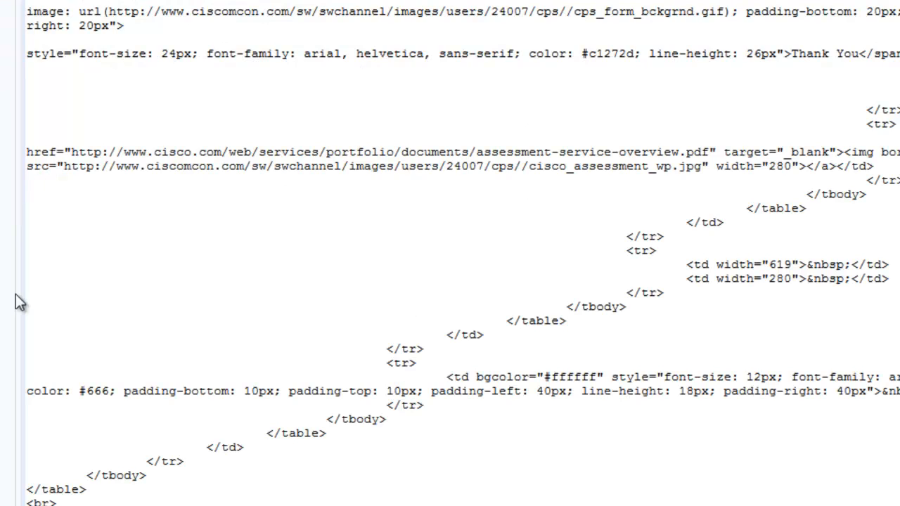
pyautogui.scroll(10, 460, 237)
pyautogui.scroll(15, 770, 288)
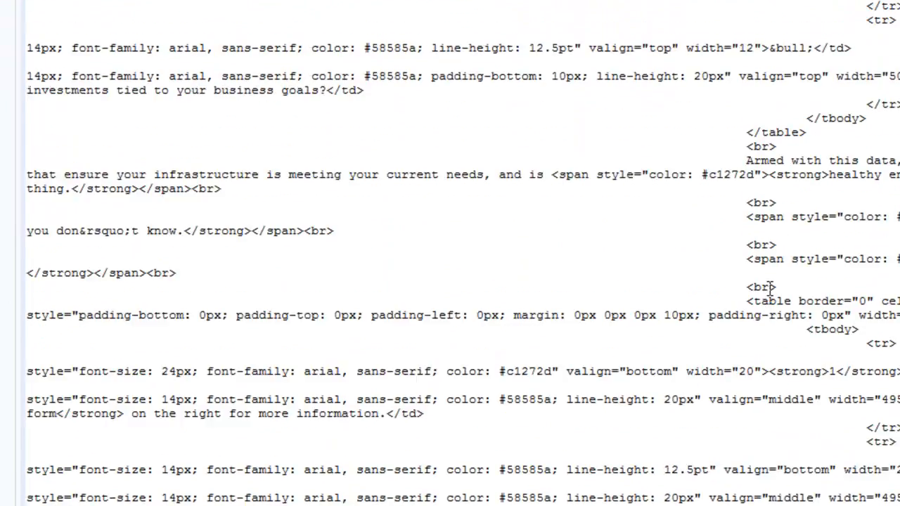
pyautogui.scroll(3, 761, 280)
pyautogui.click(664, 128)
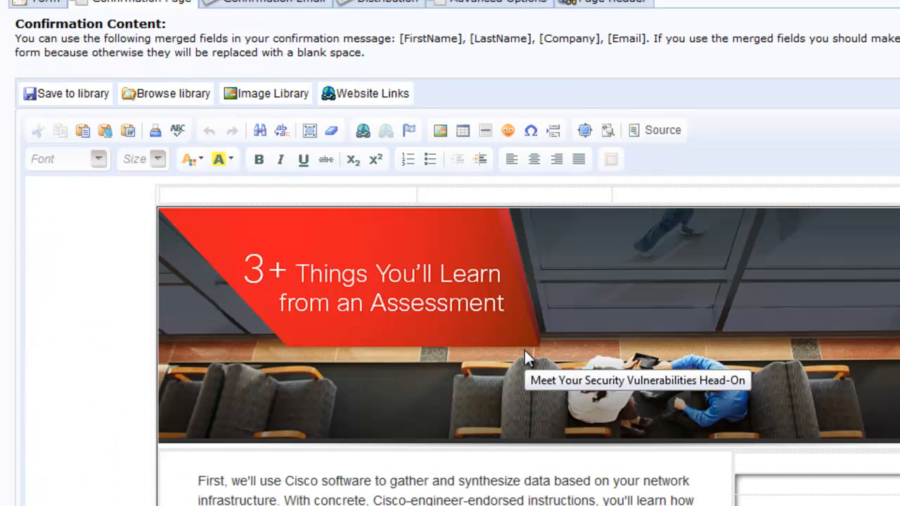
# Review the Thank You section and download graphic in the confirmation content and save the confirmation page
pyautogui.scroll(-3, 504, 379)
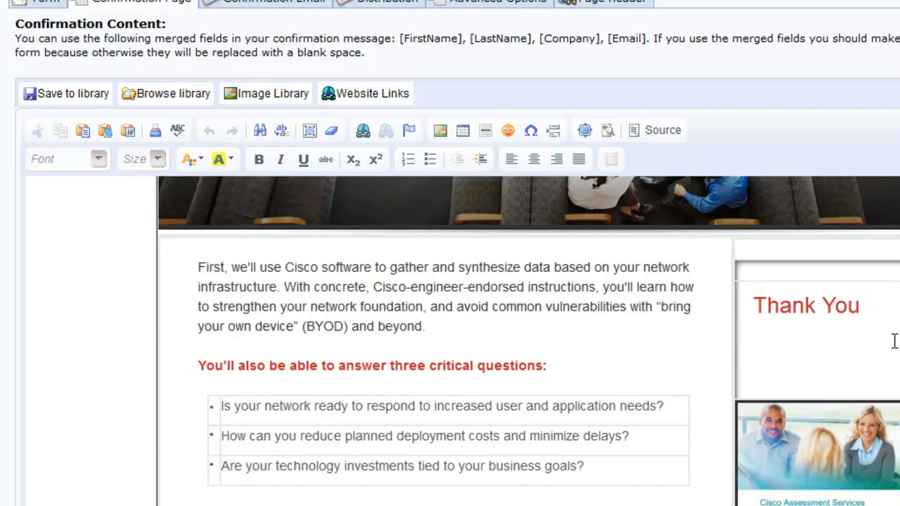
pyautogui.click(81, 275)
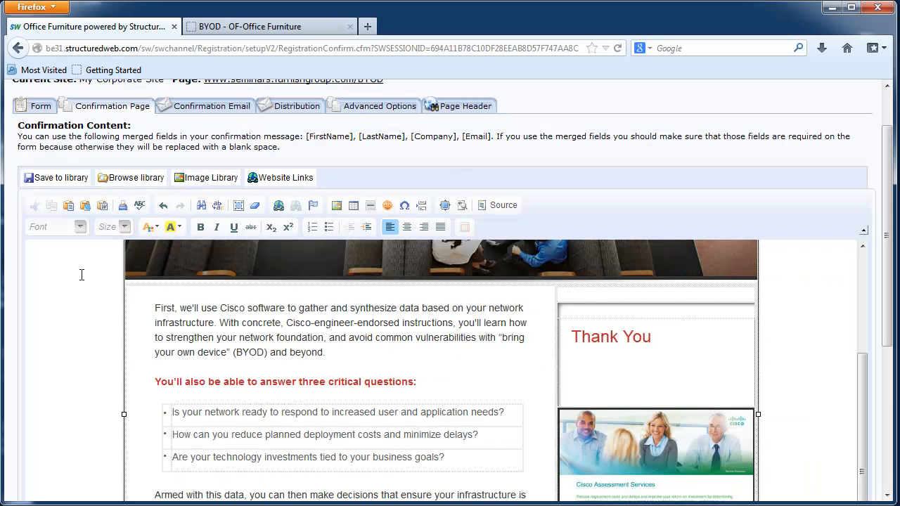
pyautogui.scroll(-5, 81, 275)
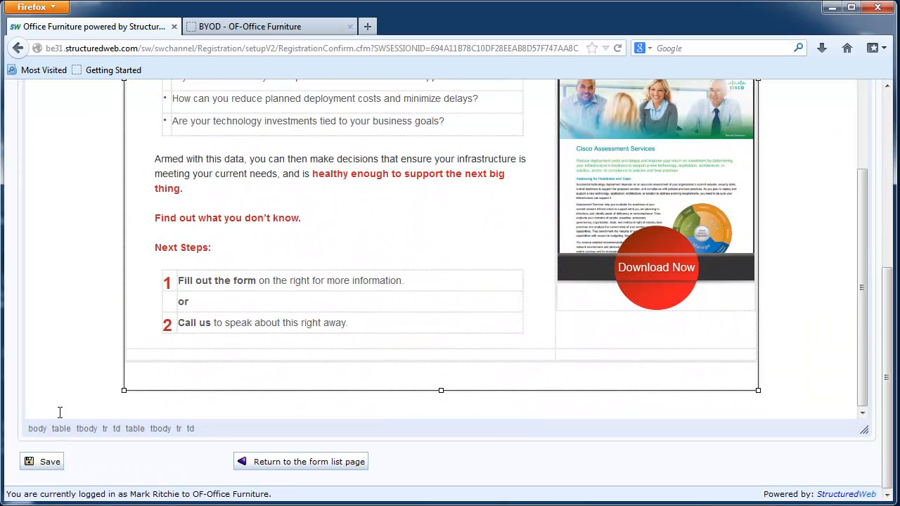
pyautogui.click(51, 466)
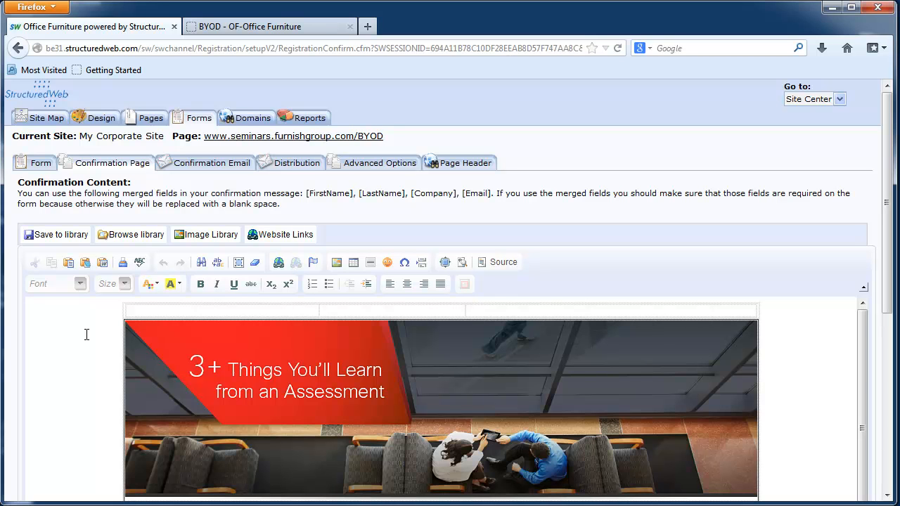
# Examine the form's confirmation email settings, including the send option, email format, subject and message content
pyautogui.click(198, 164)
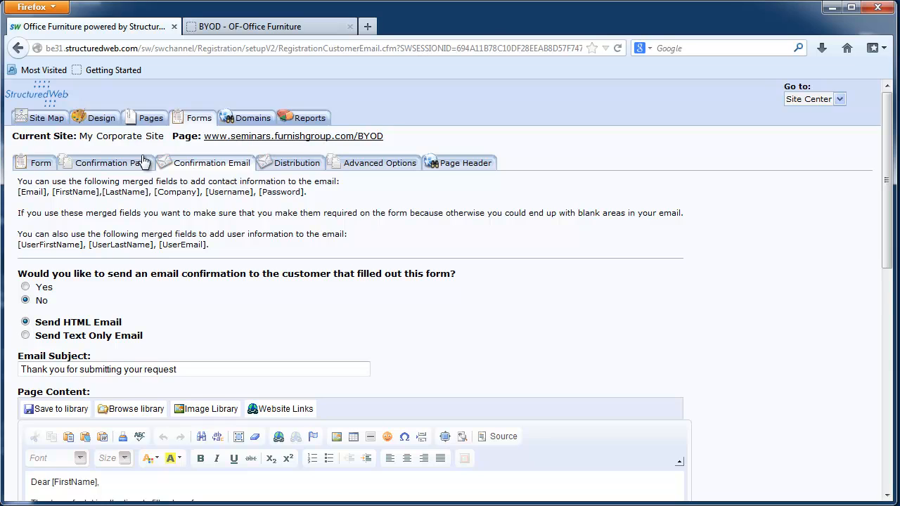
pyautogui.scroll(-2, 142, 209)
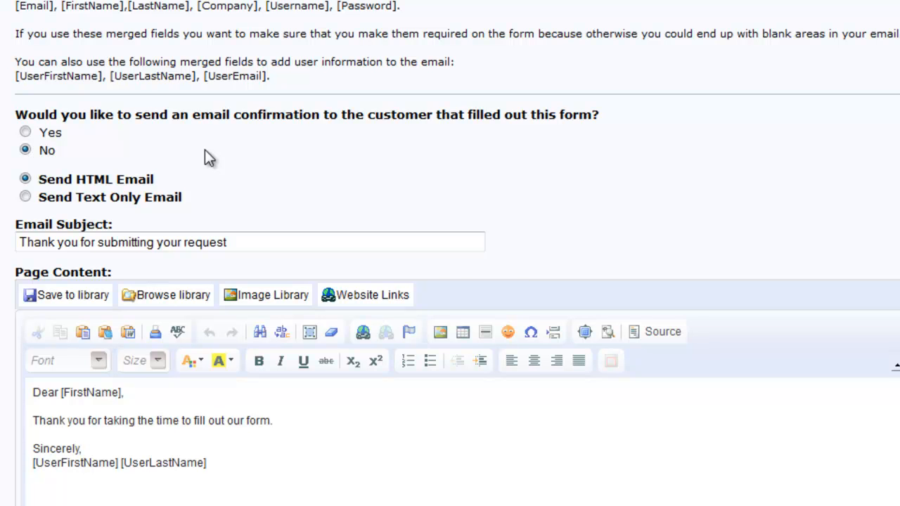
pyautogui.scroll(-3, 209, 157)
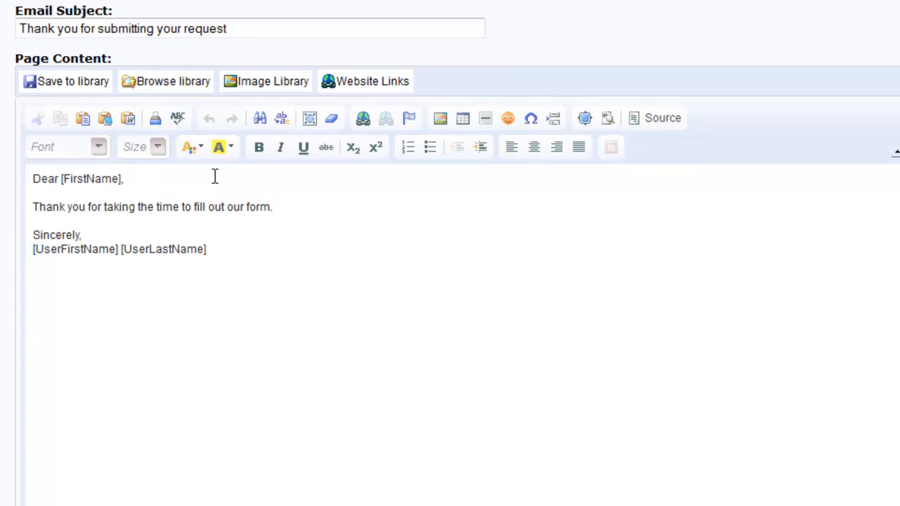
pyautogui.scroll(3, 362, 169)
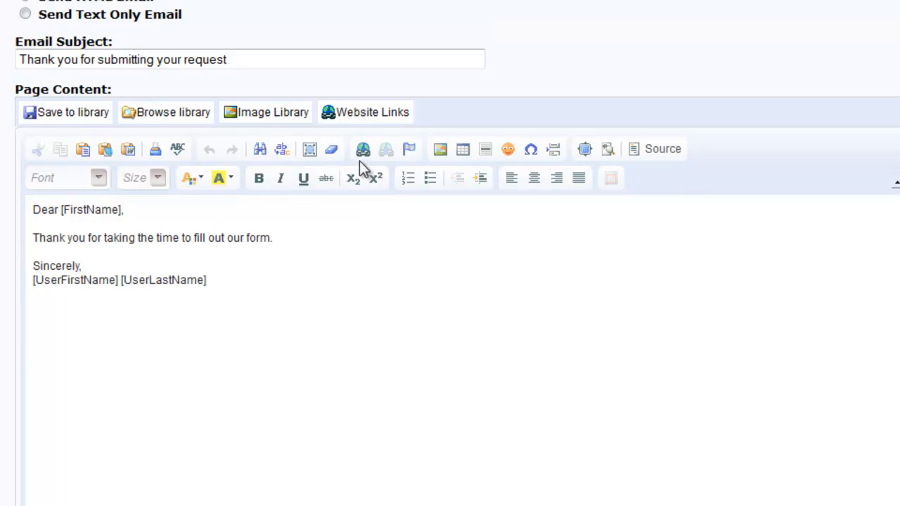
pyautogui.scroll(1, 260, 233)
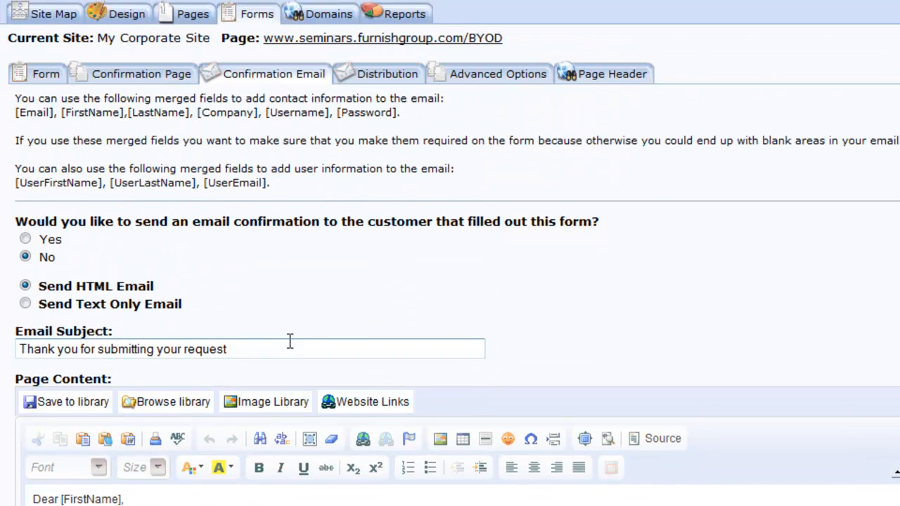
pyautogui.scroll(-7, 289, 342)
pyautogui.scroll(-3, 253, 364)
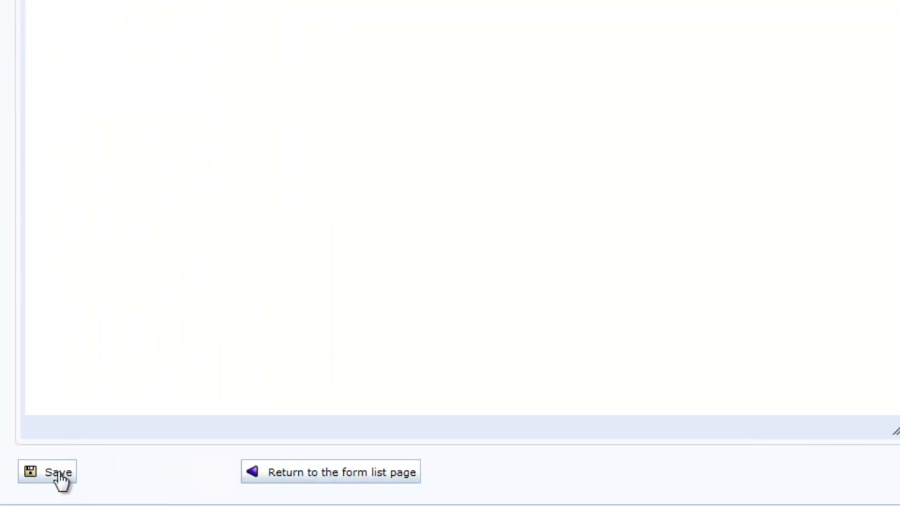
pyautogui.scroll(10, 64, 478)
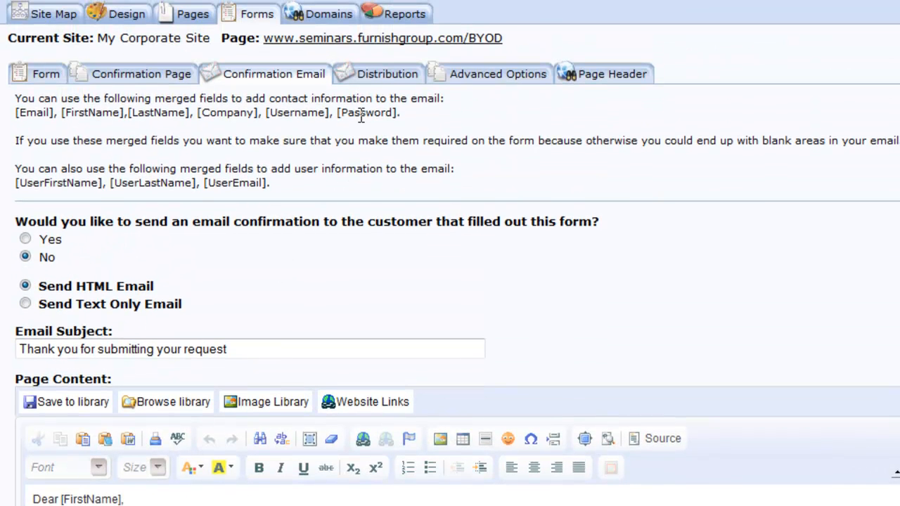
# Edit the distribution rule to assign form submissions and new contacts to the first sales rep in the user list, and save
pyautogui.click(378, 79)
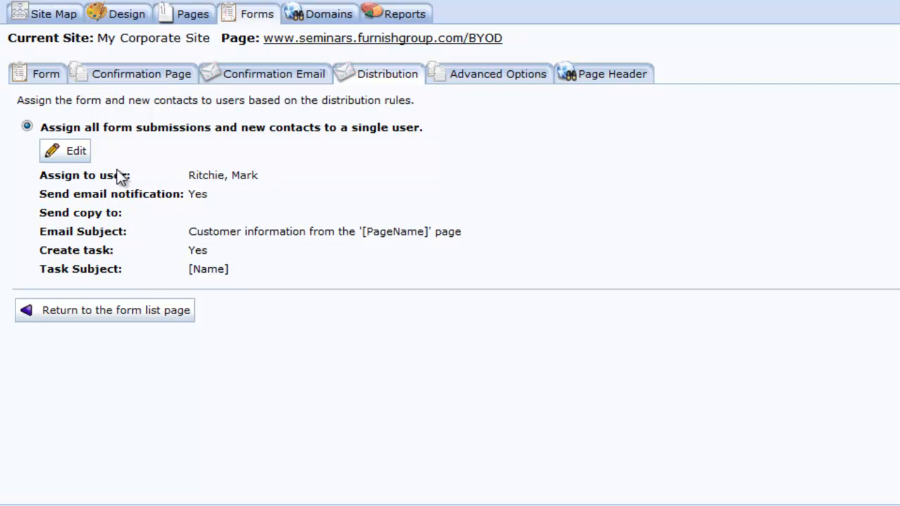
pyautogui.click(82, 158)
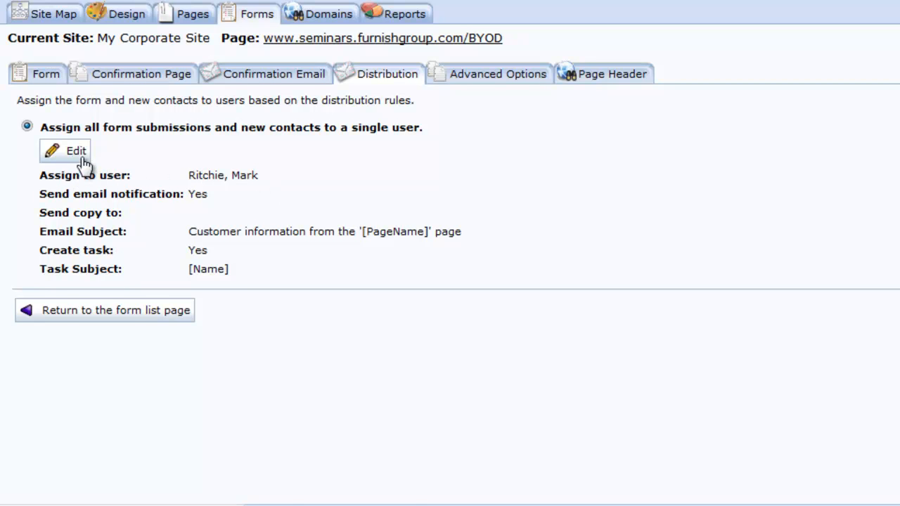
pyautogui.click(106, 279)
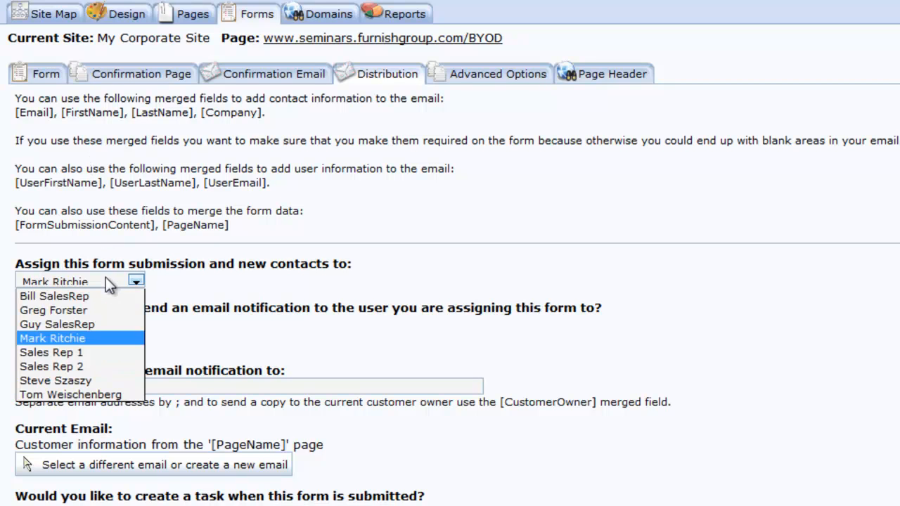
pyautogui.click(90, 297)
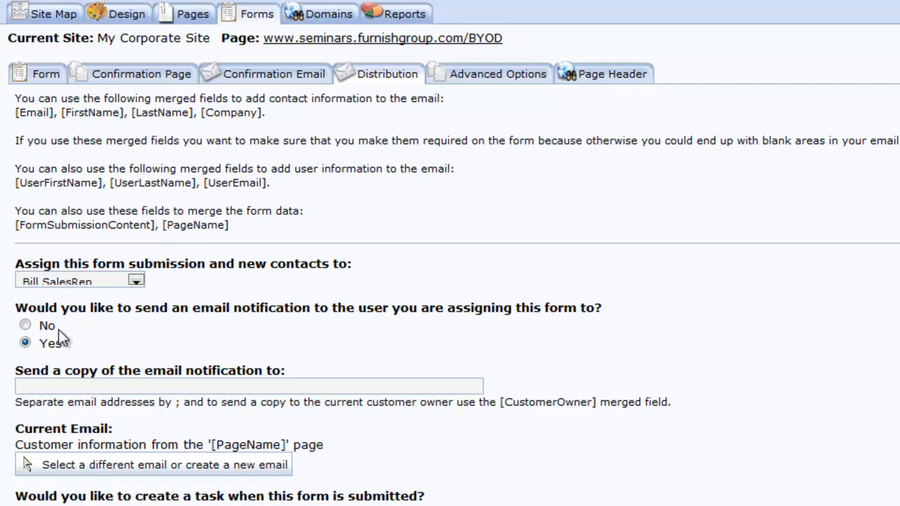
pyautogui.scroll(-3, 120, 346)
pyautogui.scroll(-3, 132, 282)
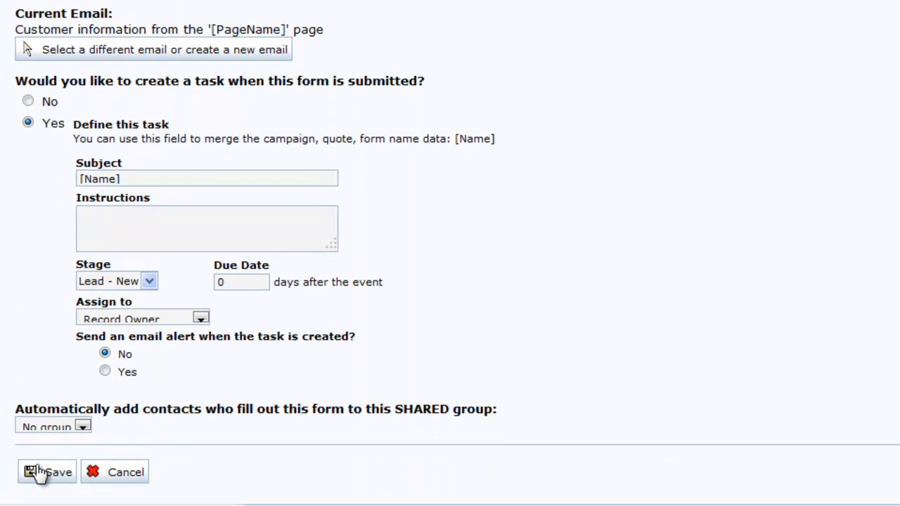
pyautogui.click(39, 473)
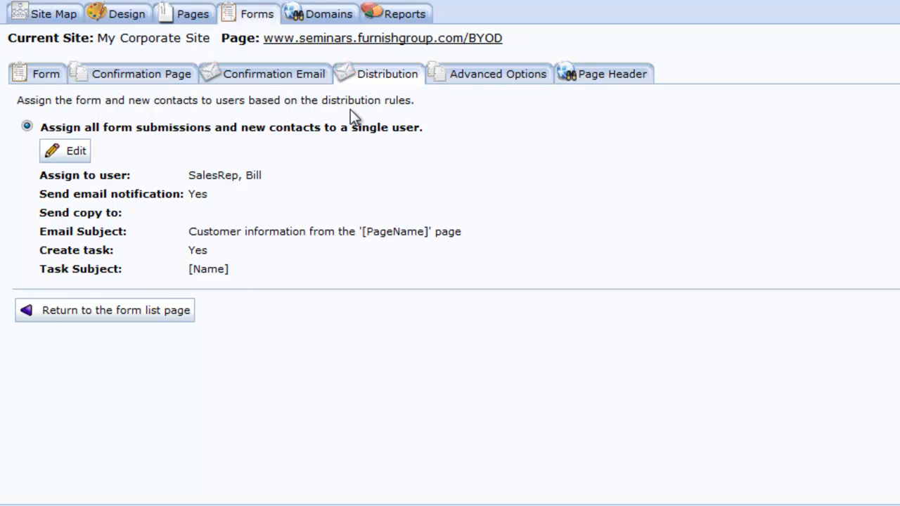
# Review the form's advanced options for contact handling, SSL, group access code and field layout, and save them
pyautogui.click(489, 85)
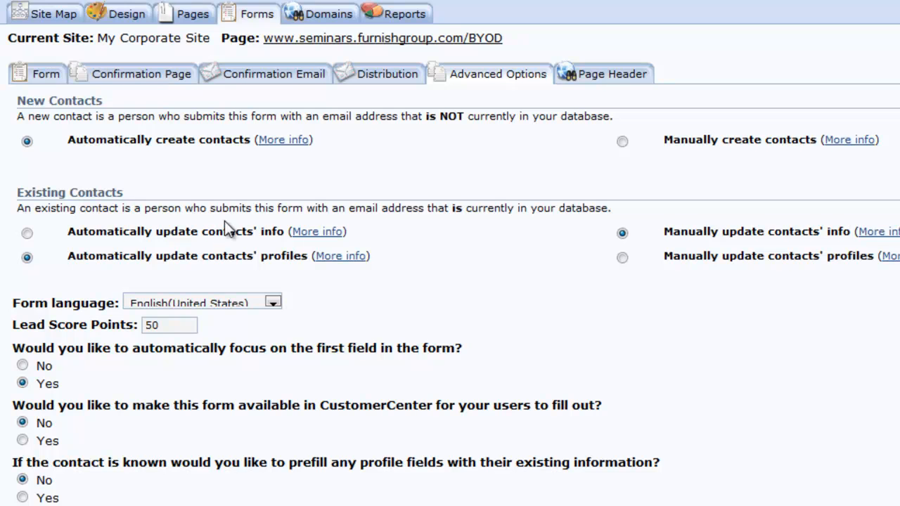
pyautogui.scroll(-3, 225, 221)
pyautogui.scroll(-3, 224, 221)
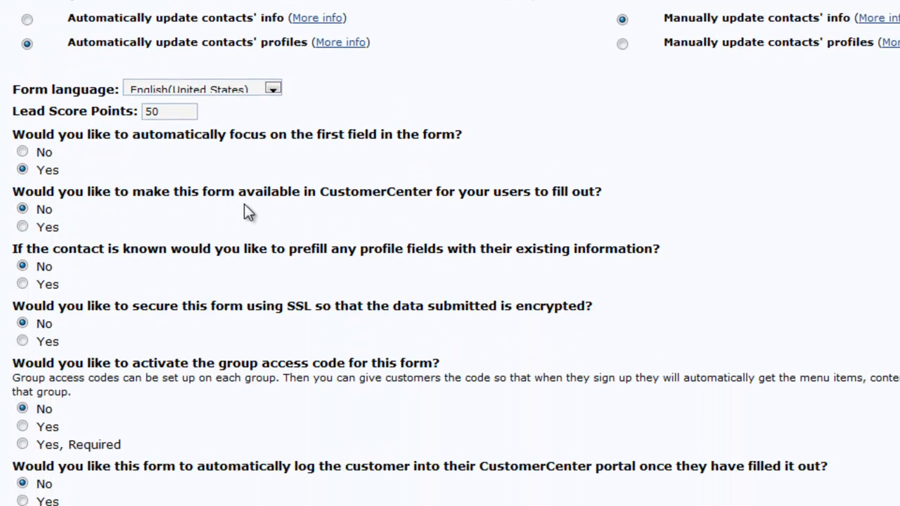
pyautogui.scroll(-3, 261, 205)
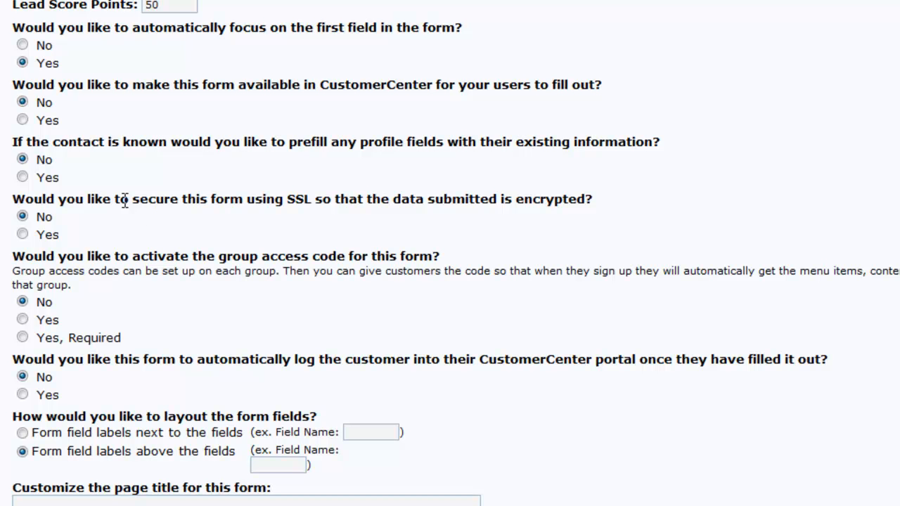
pyautogui.scroll(-2, 155, 237)
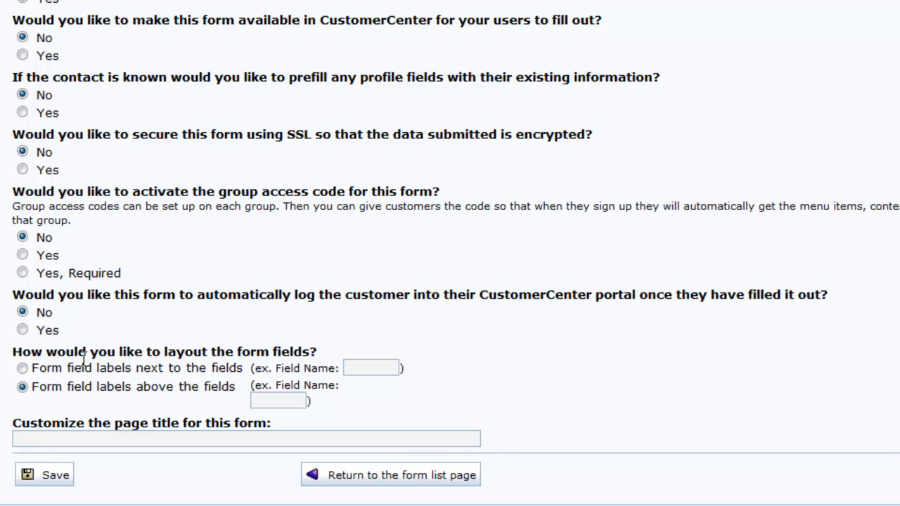
pyautogui.click(61, 486)
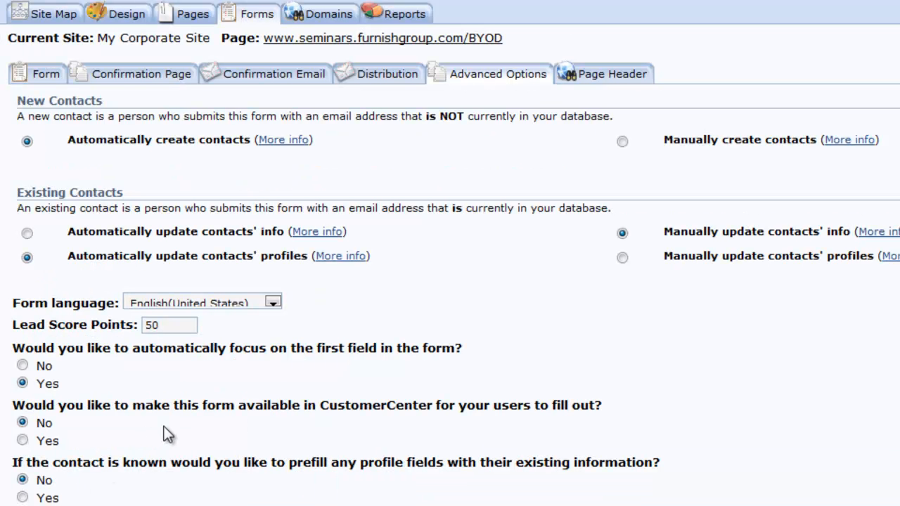